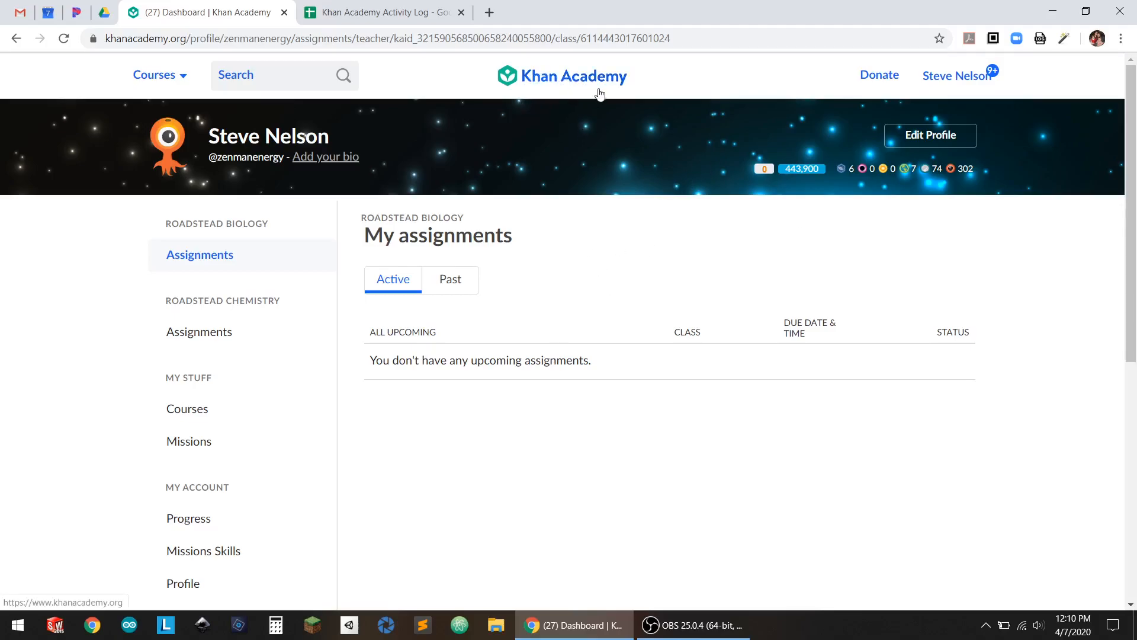
Open the teacher dashboard and look through the list of classes down to the Roadstead entries
click(941, 80)
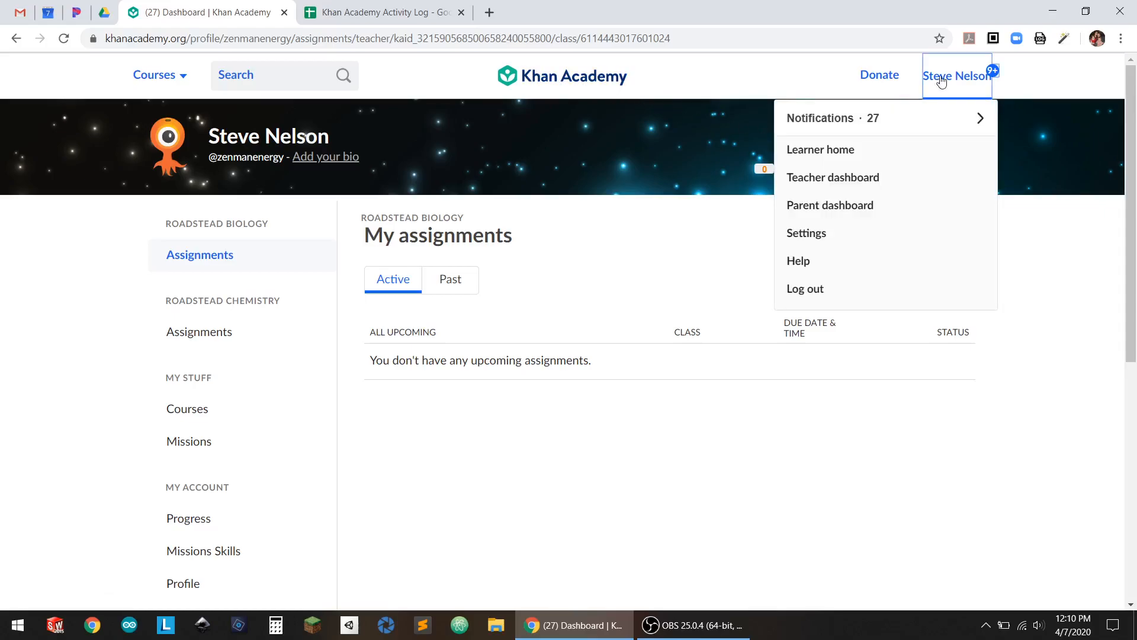
click(831, 181)
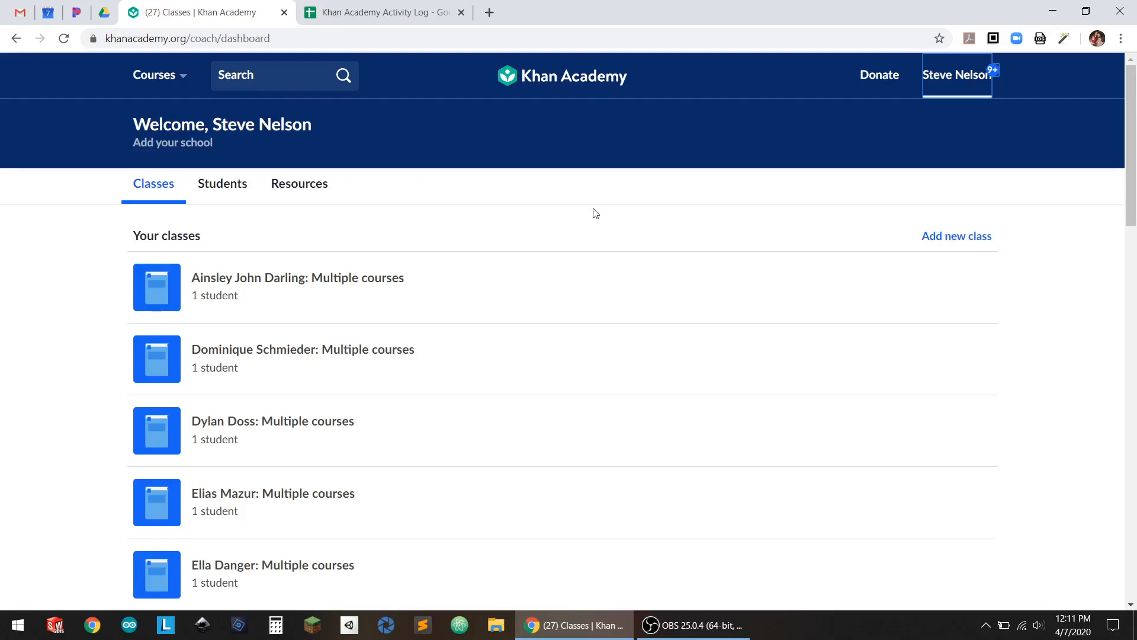
scroll(593, 216, down, 10)
scroll(499, 265, down, 8)
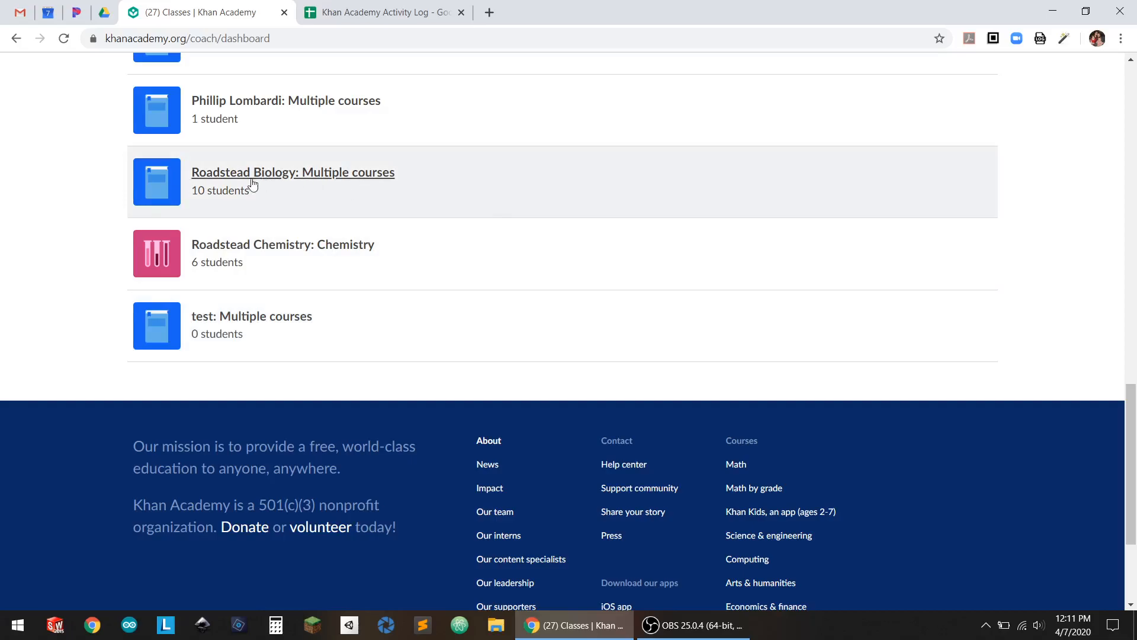
scroll(374, 221, up, 20)
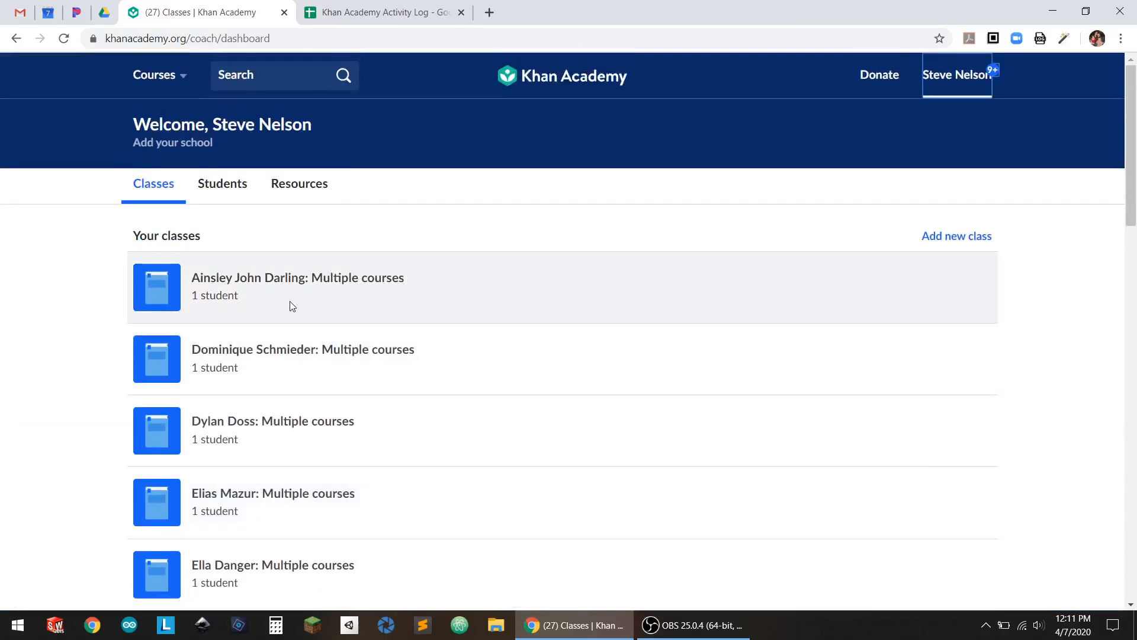
scroll(448, 494, down, 5)
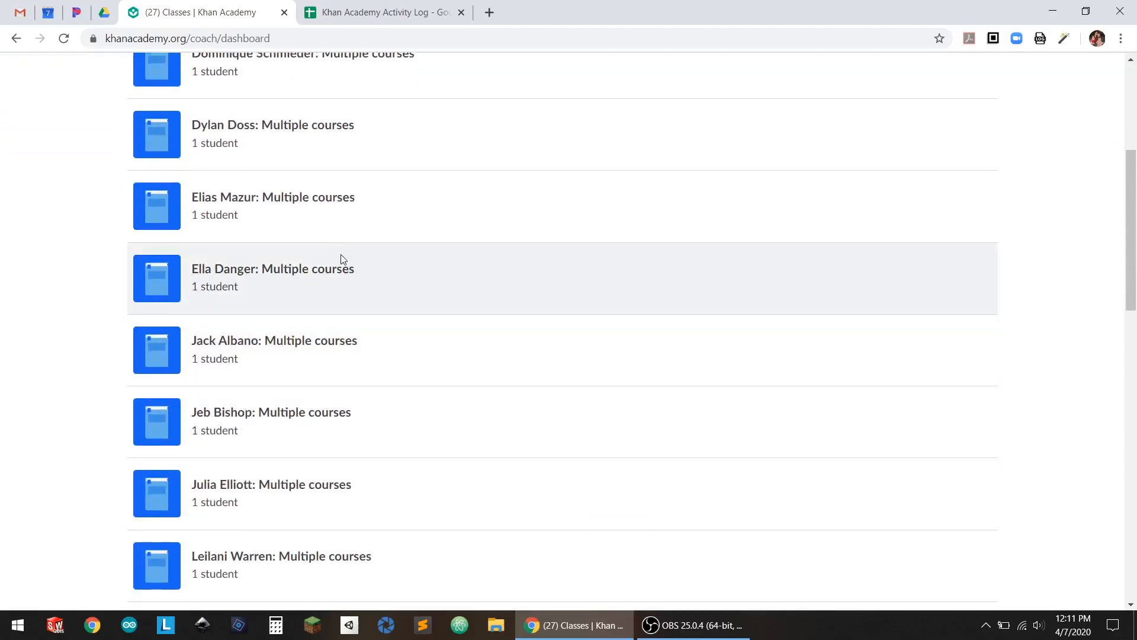
scroll(461, 271, up, 4)
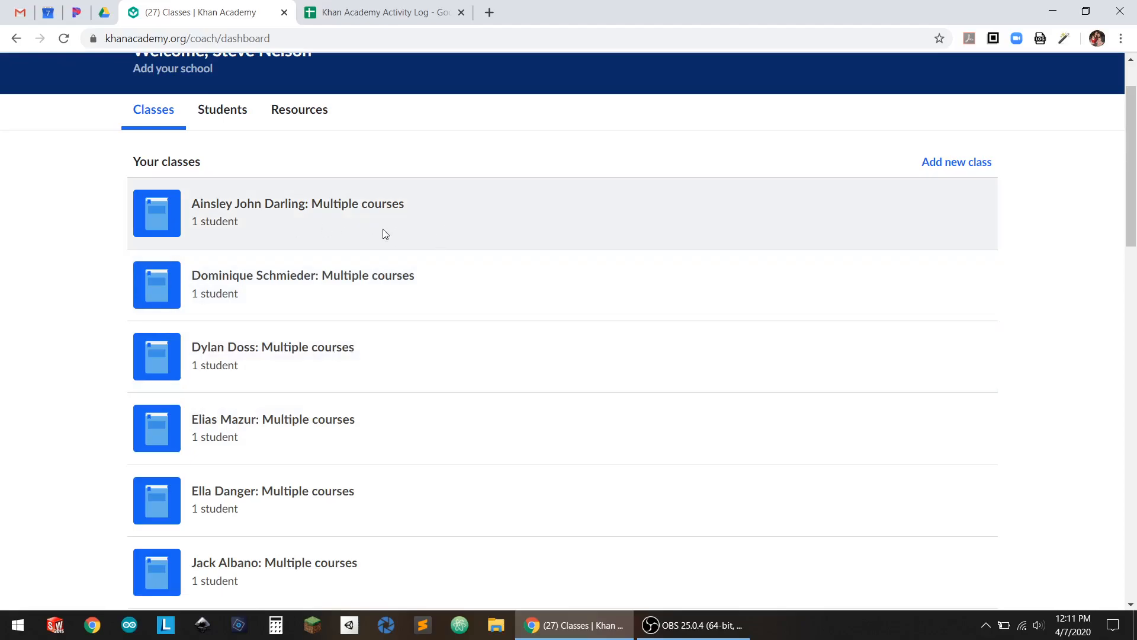
scroll(515, 319, down, 15)
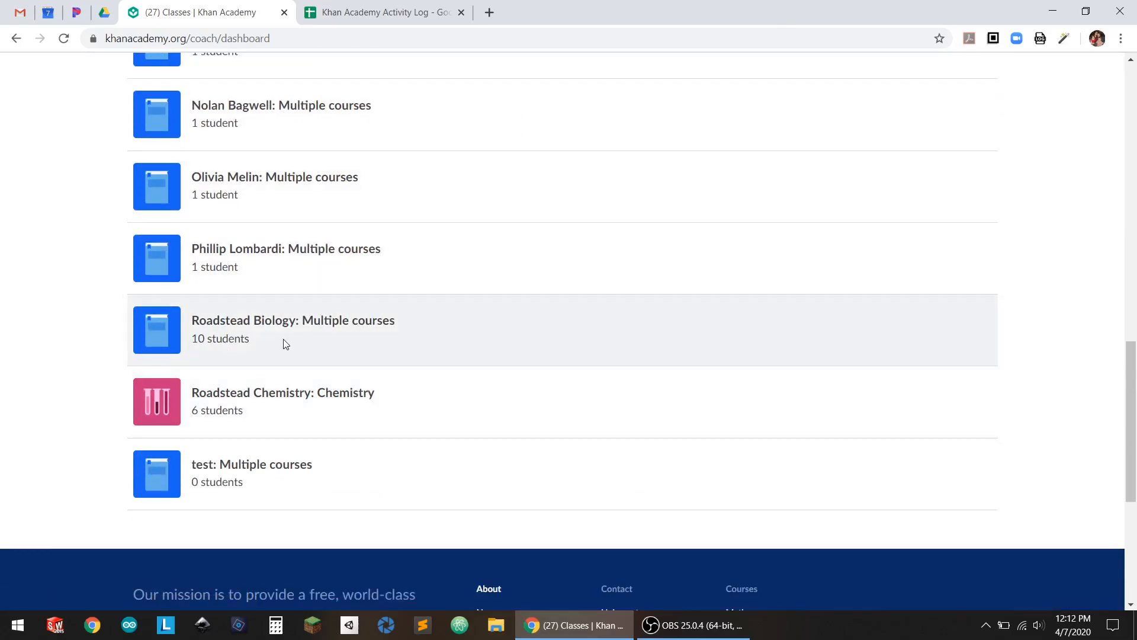
Open the Roadstead Biology class and the student page of the last person on its roster
click(288, 328)
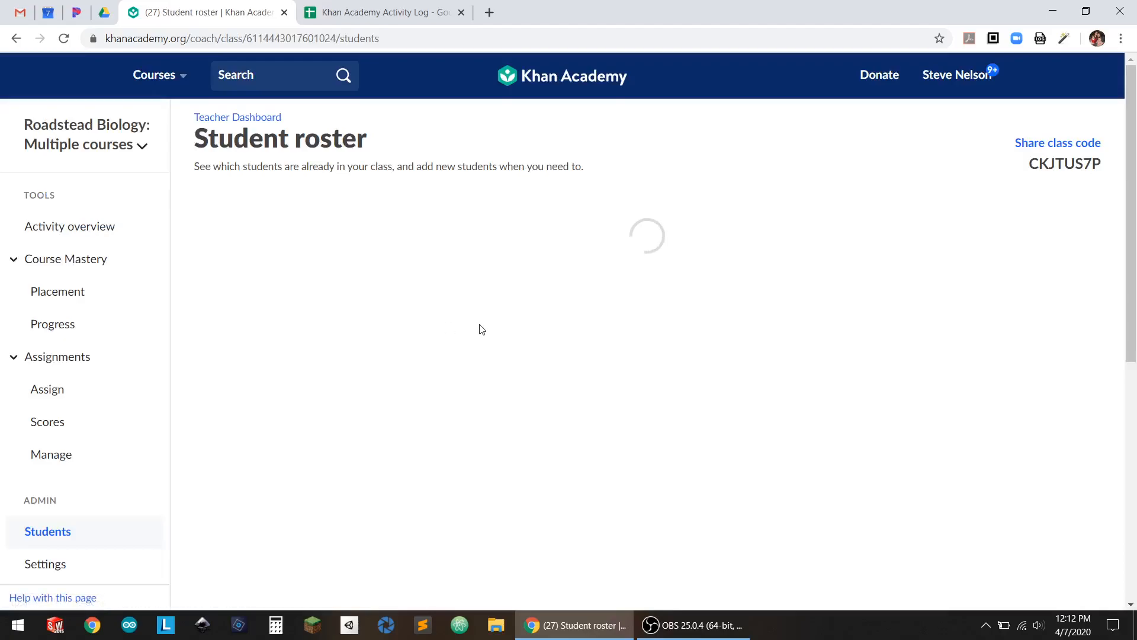
scroll(517, 323, down, 2)
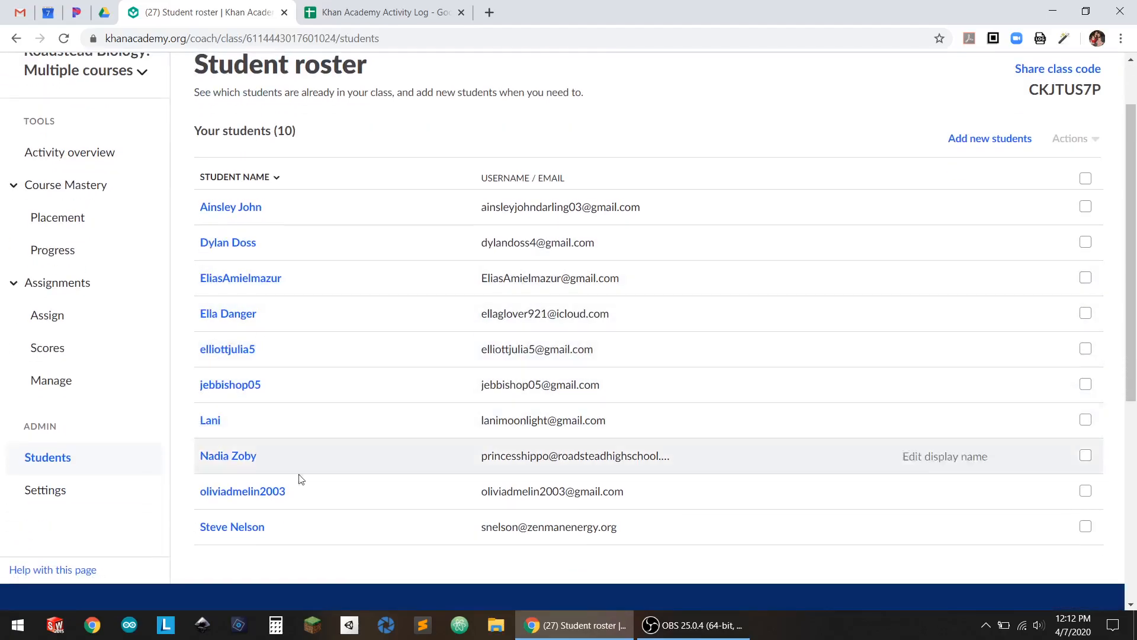
click(236, 530)
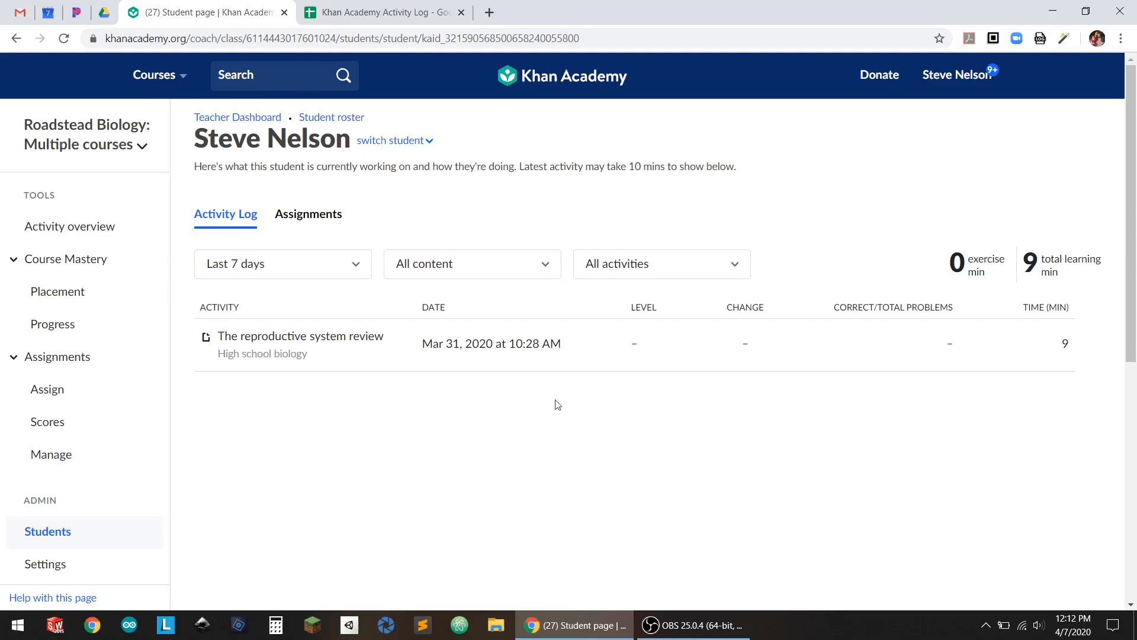
Filter the student's activity log to a custom range from March 1, 2020 to March 7, 2020
click(314, 274)
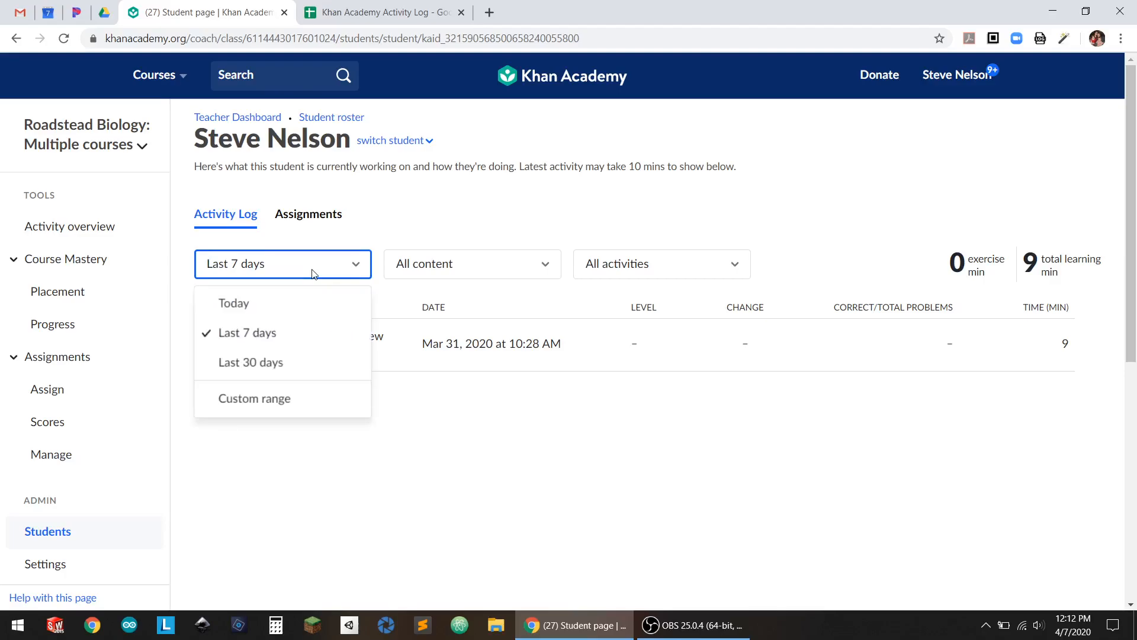
click(294, 397)
click(650, 304)
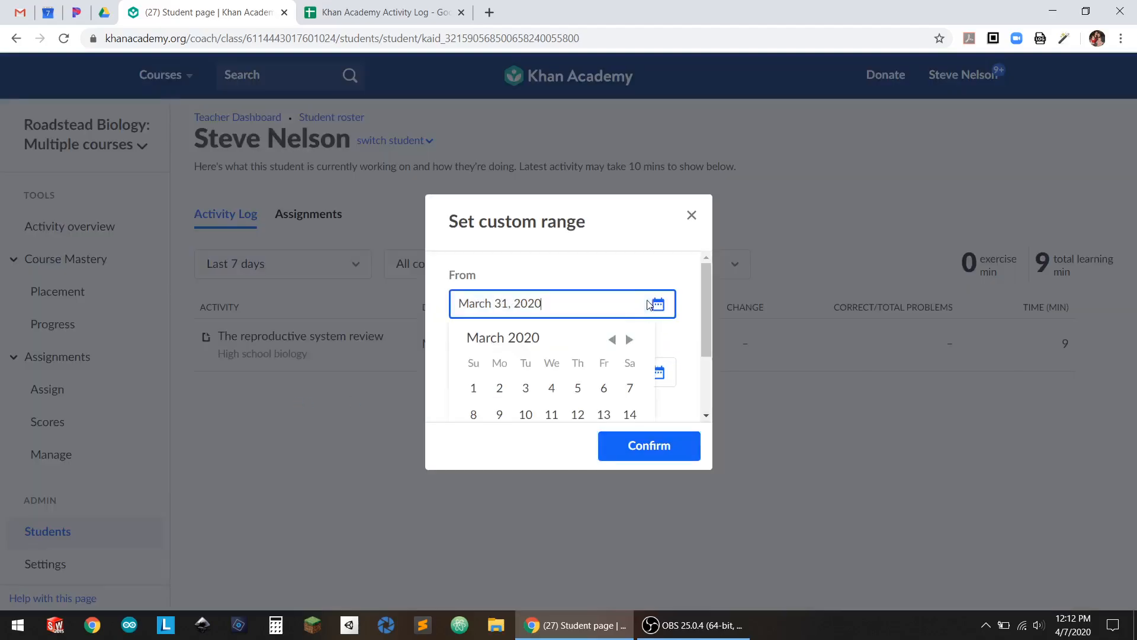
click(474, 388)
click(561, 373)
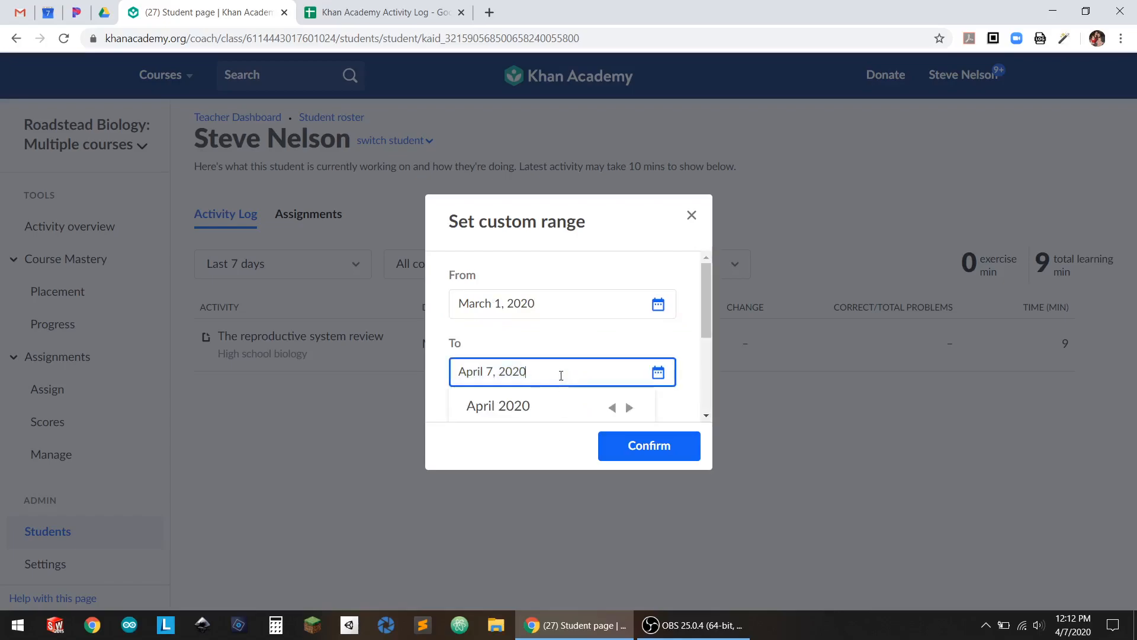
scroll(582, 256, down, 1)
click(613, 334)
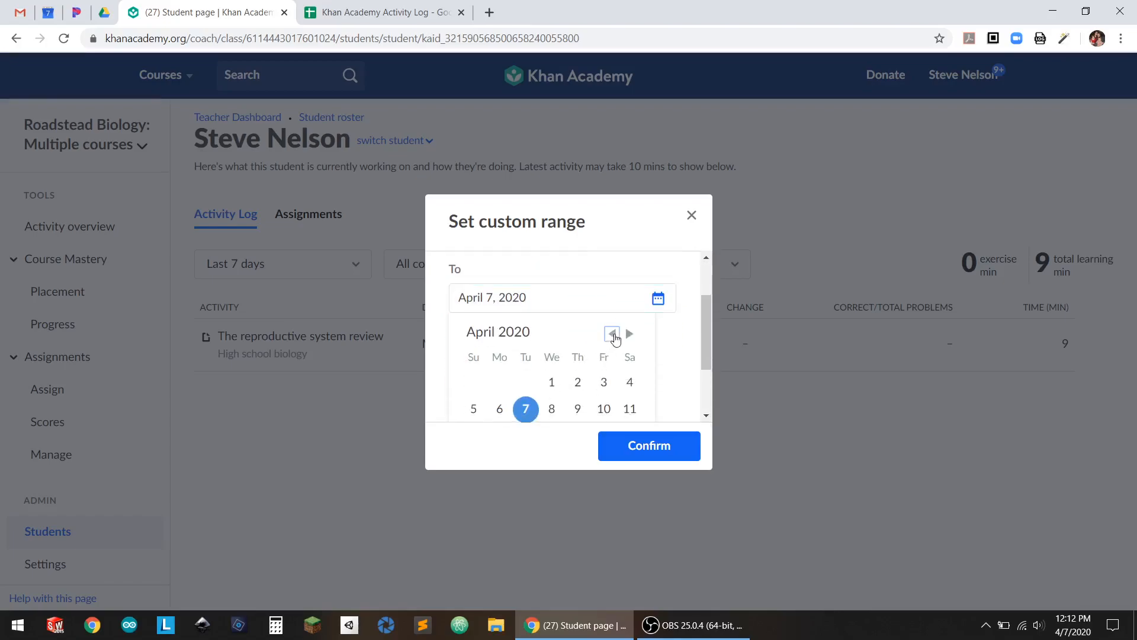
click(630, 383)
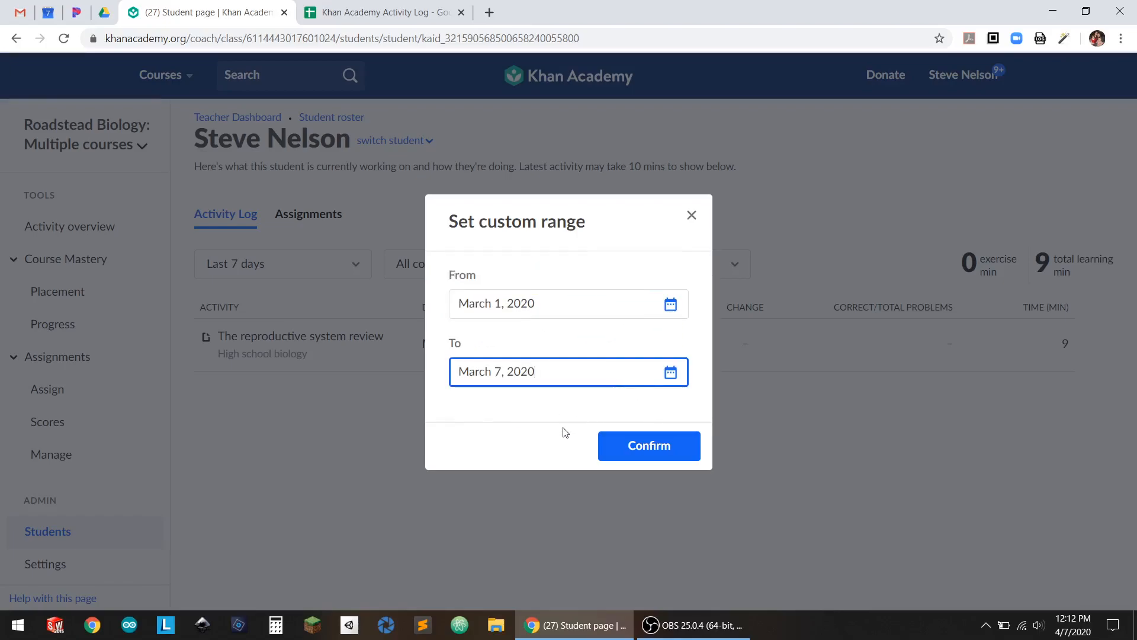
click(632, 453)
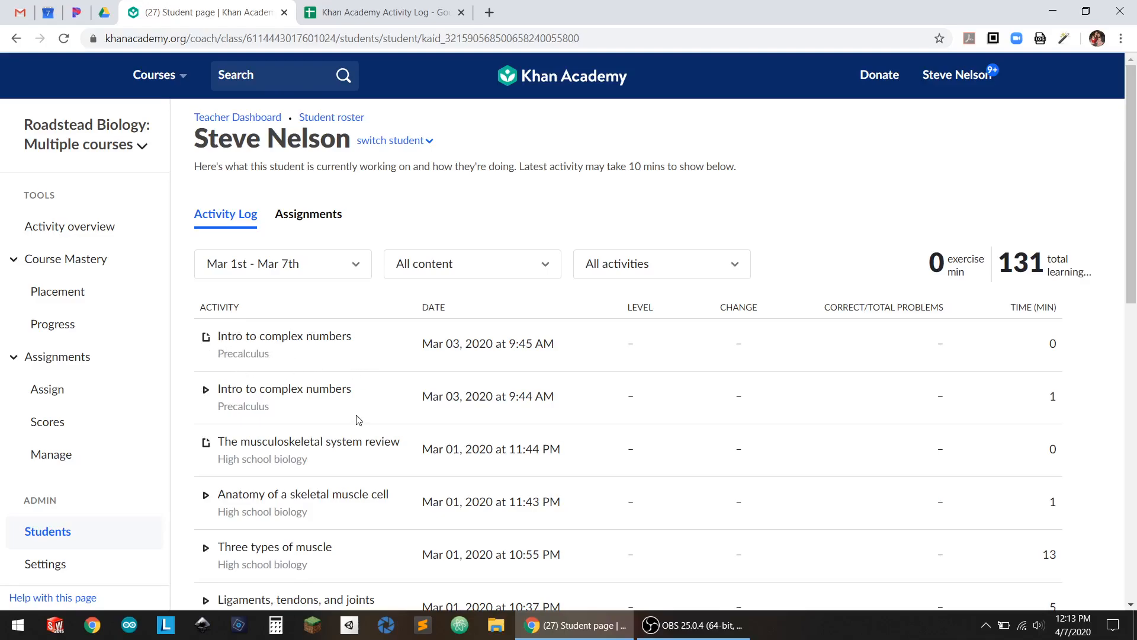
Review the filtered activity log and extract its data with the Khan Academy Activity Log Extractor extension
scroll(322, 444, down, 7)
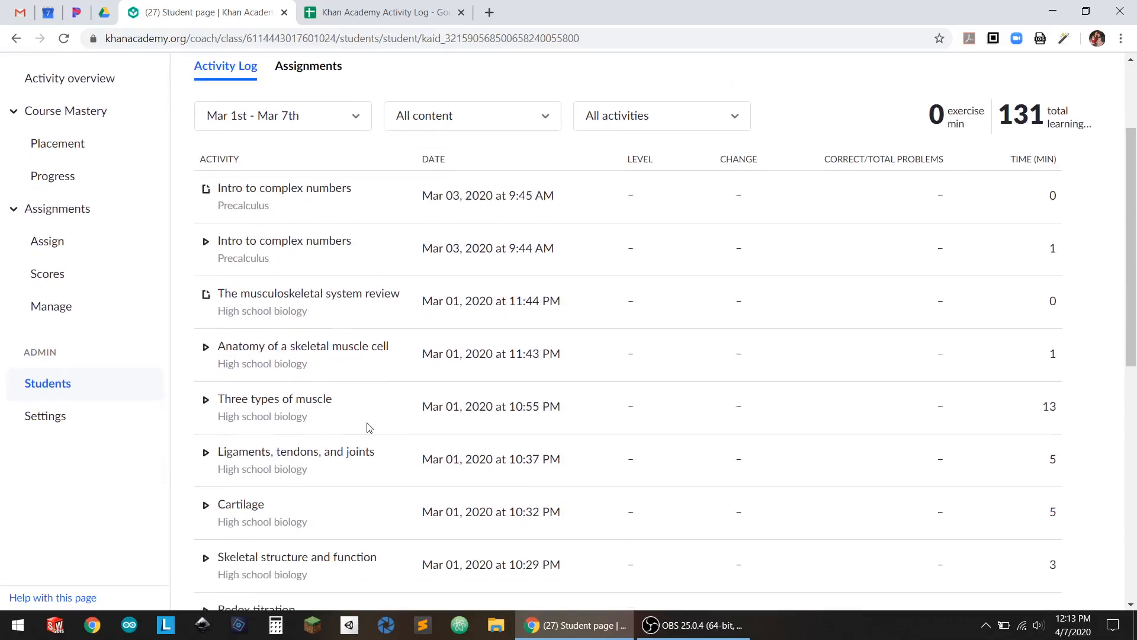
scroll(376, 389, up, 7)
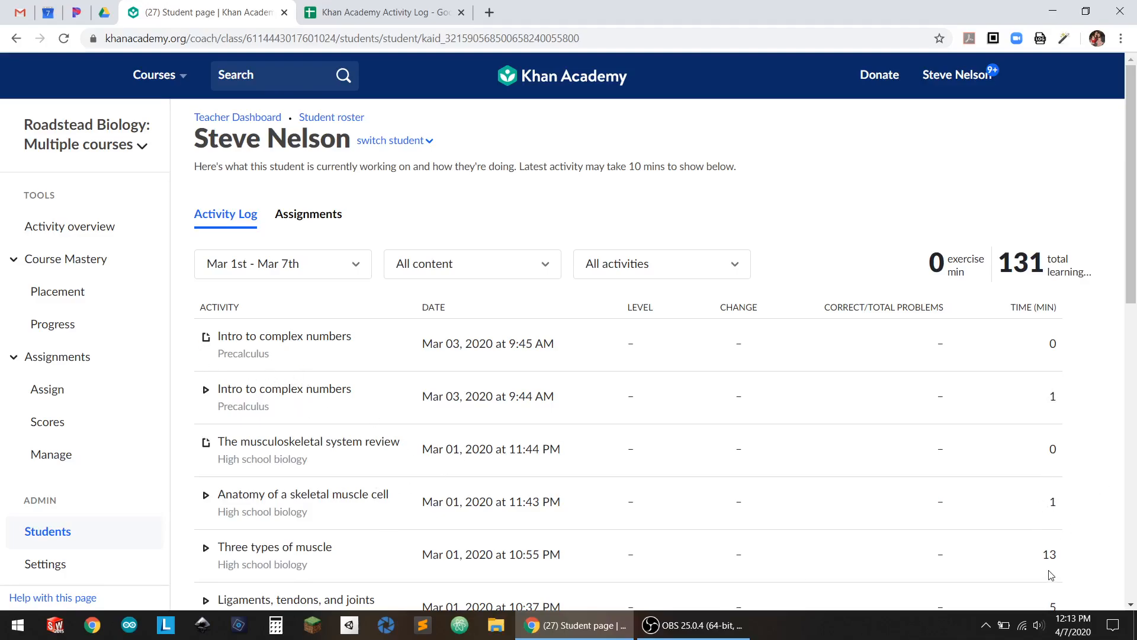
scroll(1050, 558, down, 1)
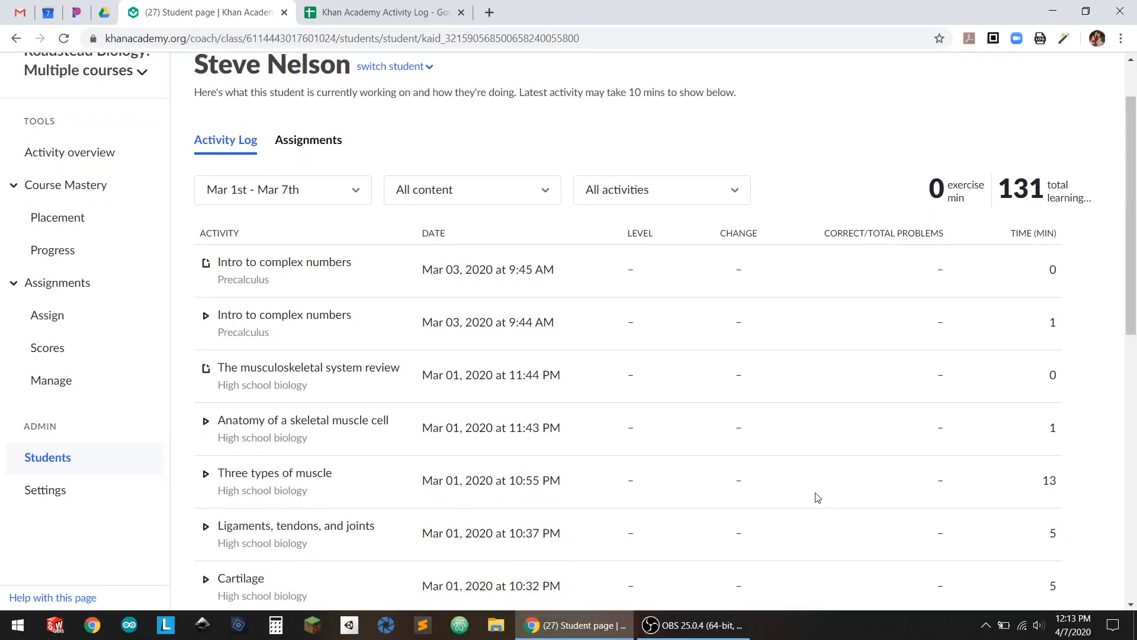
scroll(739, 424, up, 1)
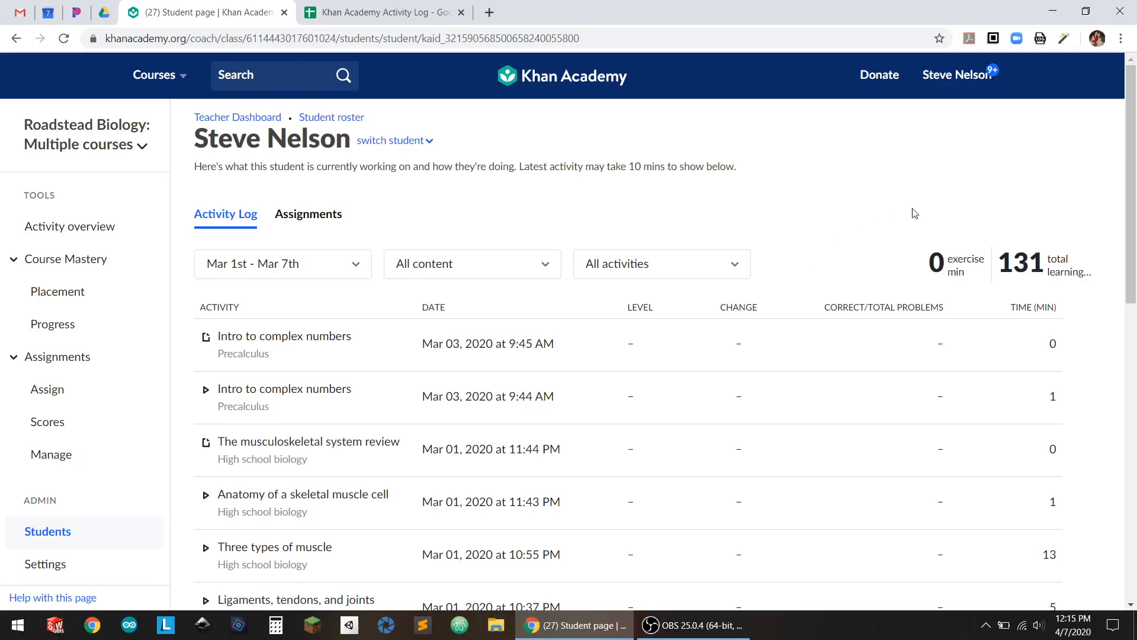
click(1064, 41)
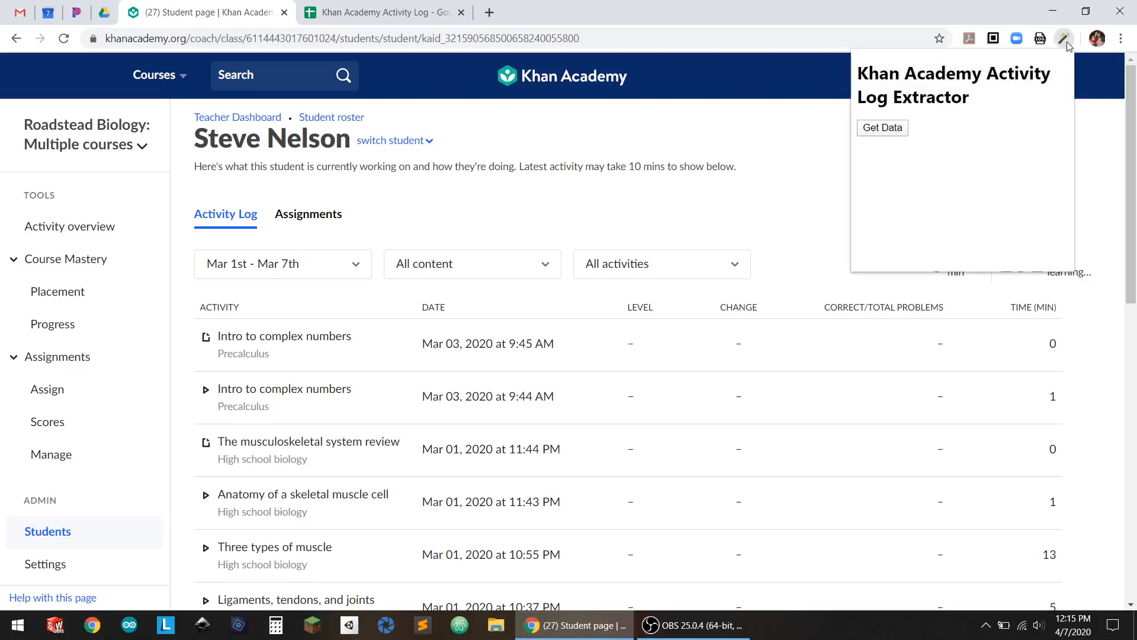
click(897, 135)
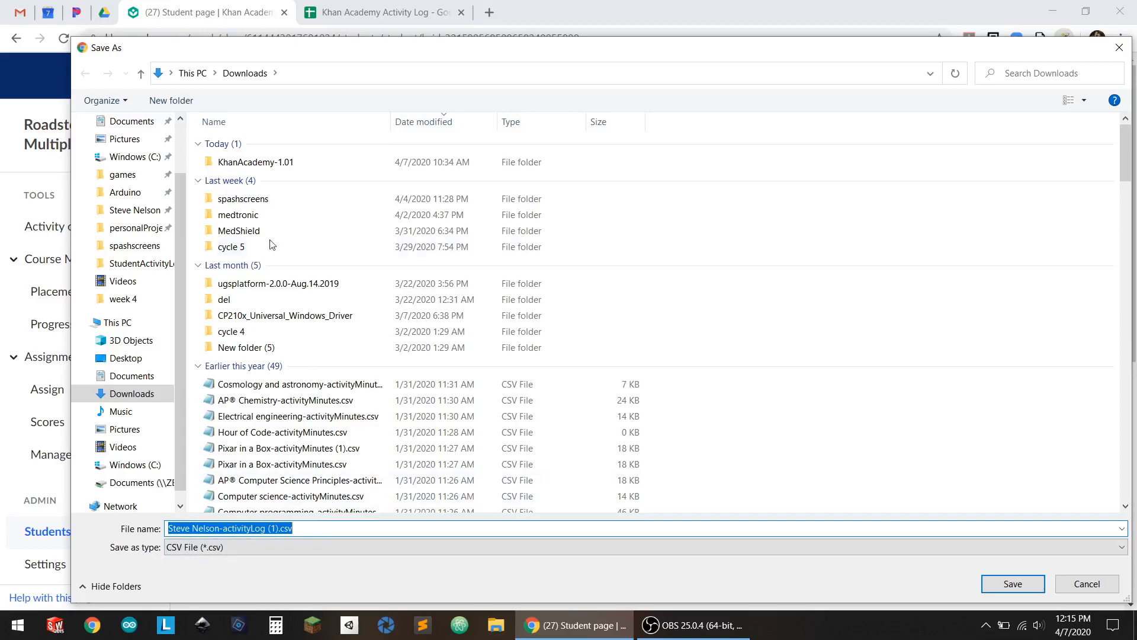
Save the extracted CSV file under its suggested name in a new Downloads subfolder named week 1
click(177, 107)
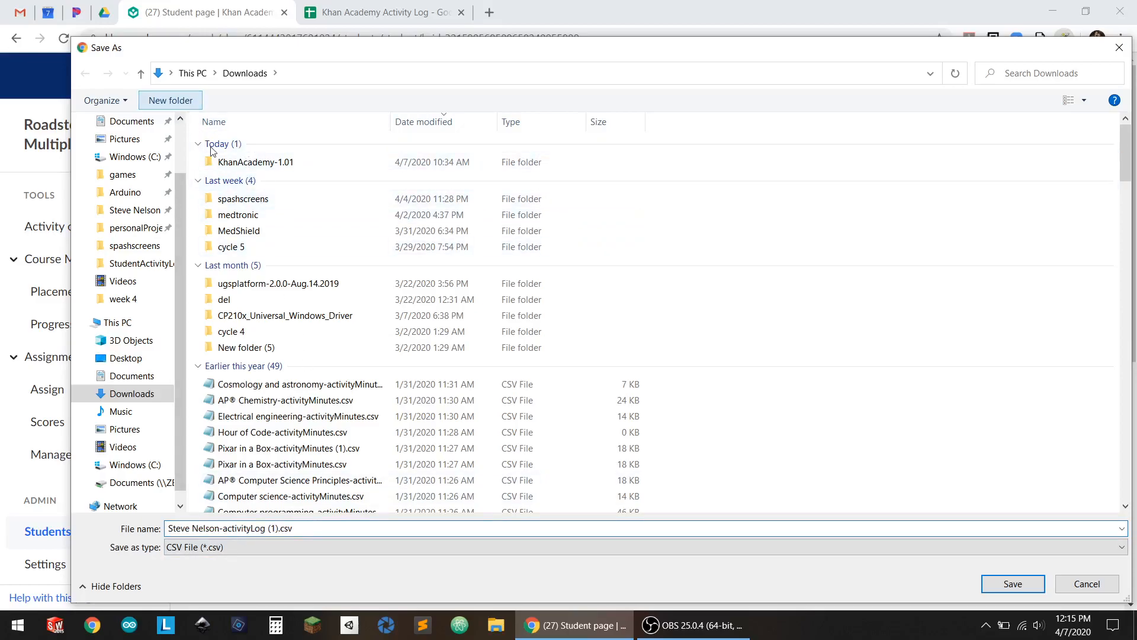
text(week 1)
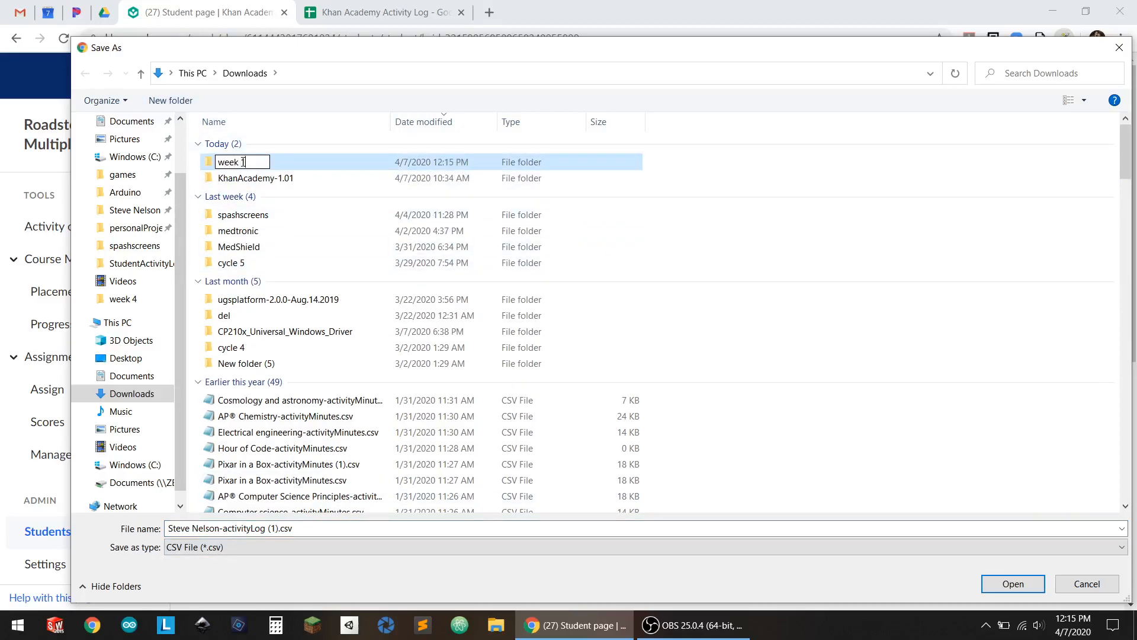
key(Return)
double_click(237, 163)
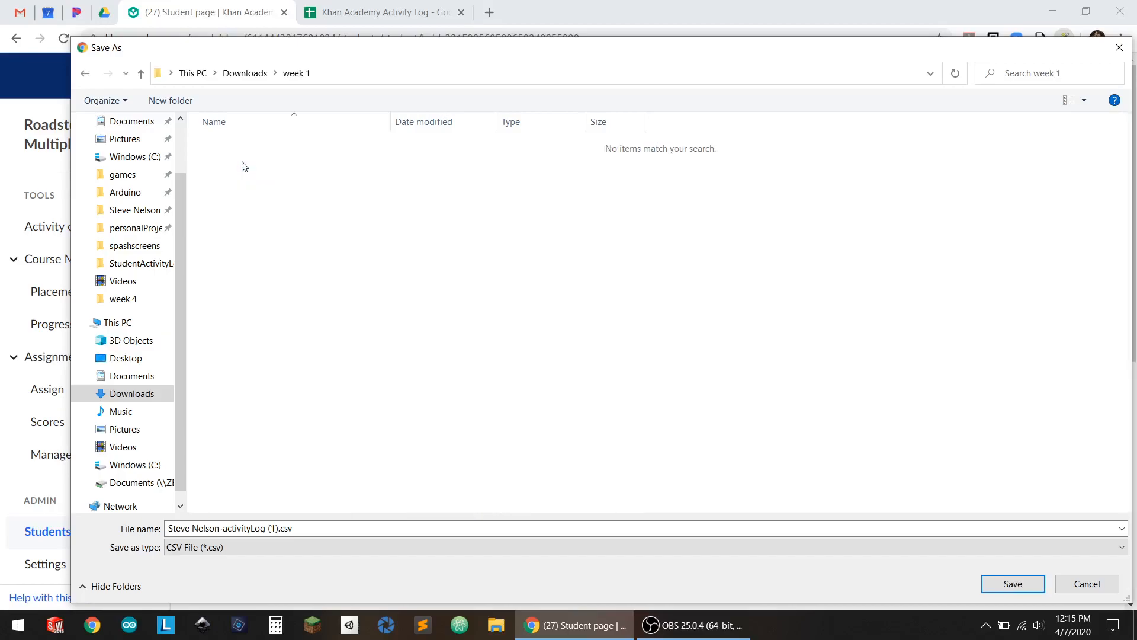
click(1010, 583)
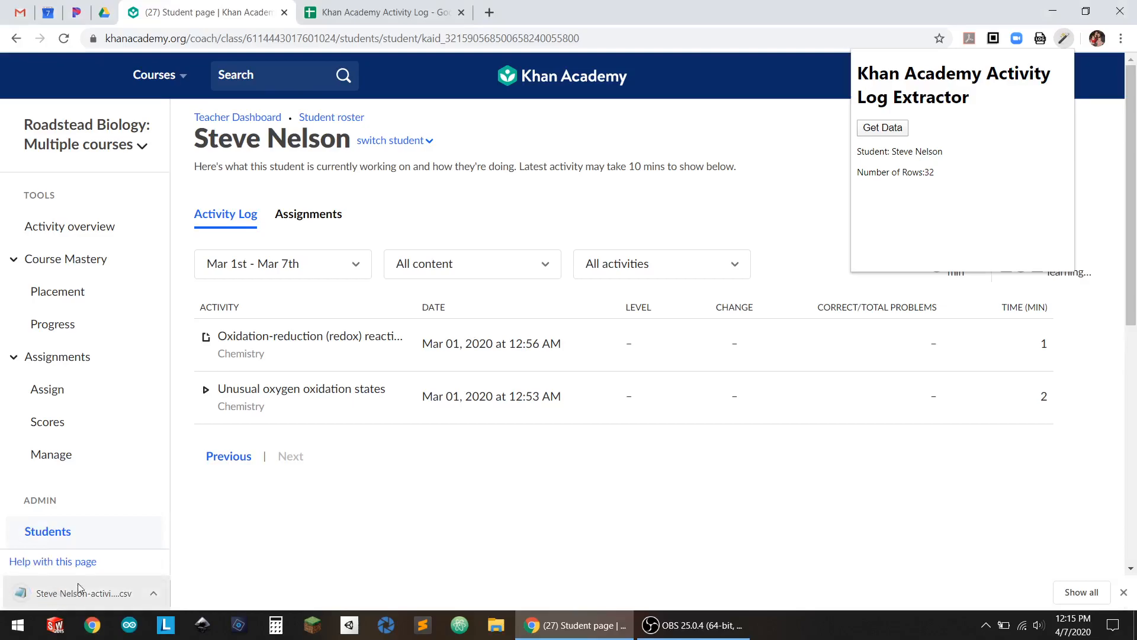
Show the downloaded CSV file in its week 1 folder and select it
click(154, 593)
click(181, 542)
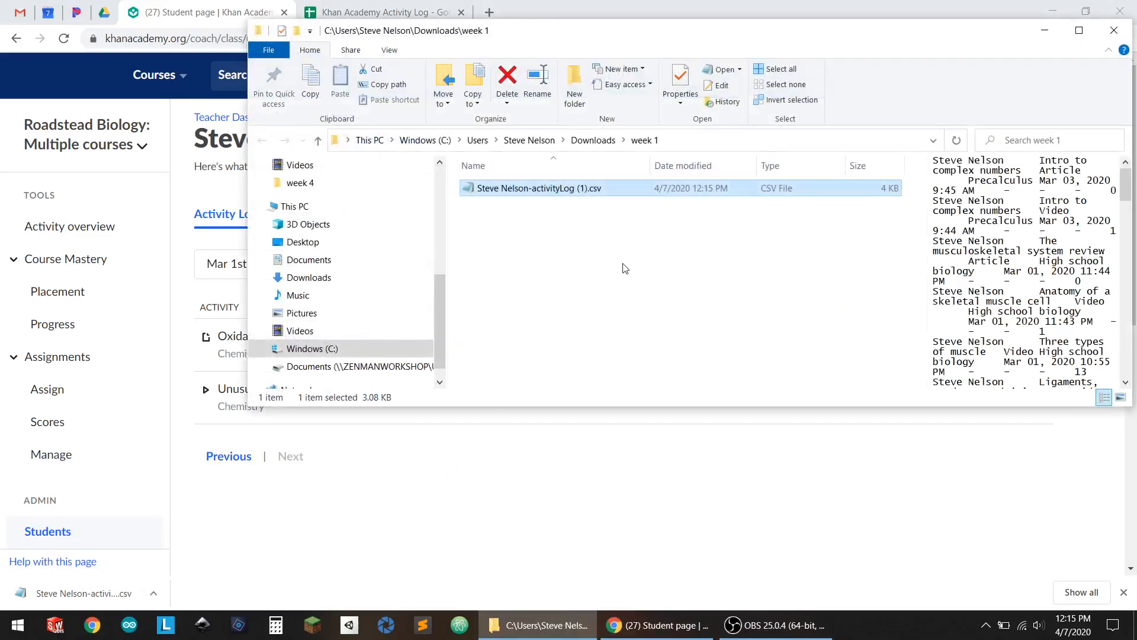
click(626, 267)
click(530, 188)
In the Khan Academy Activity Log spreadsheet, import the CSV from the week 1 folder by upload, appending it to the current sheet
click(362, 13)
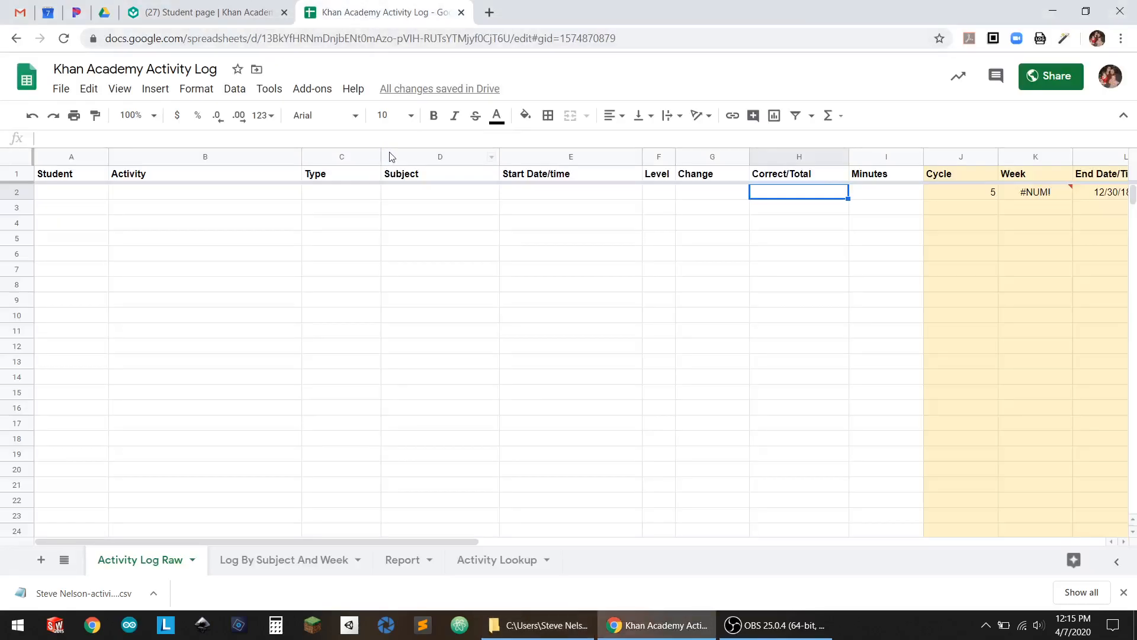
click(72, 92)
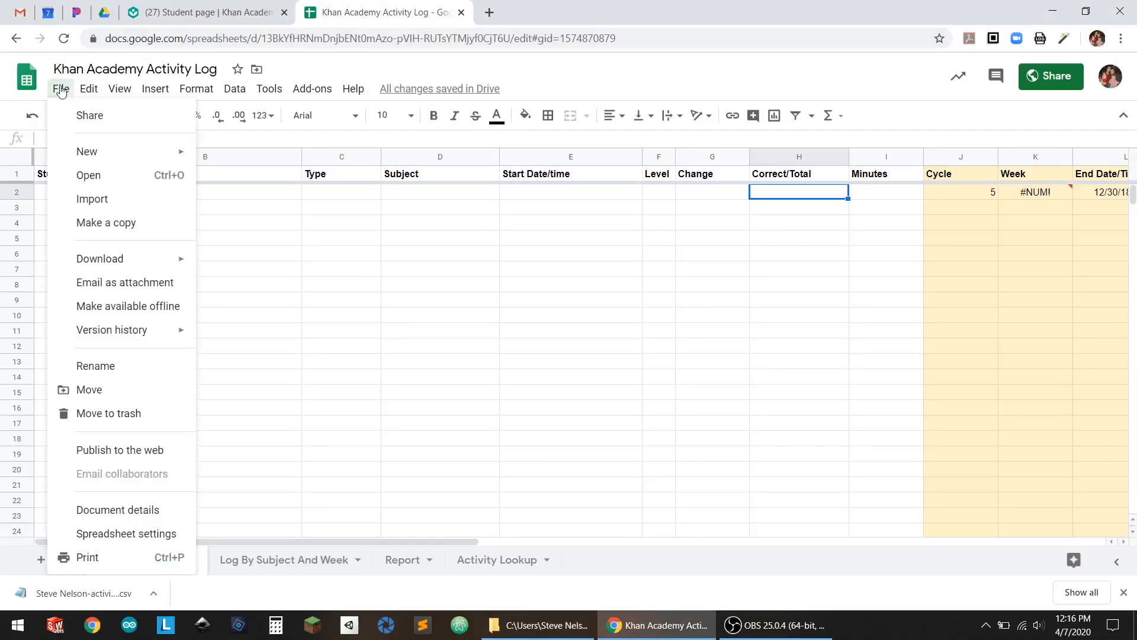
click(94, 201)
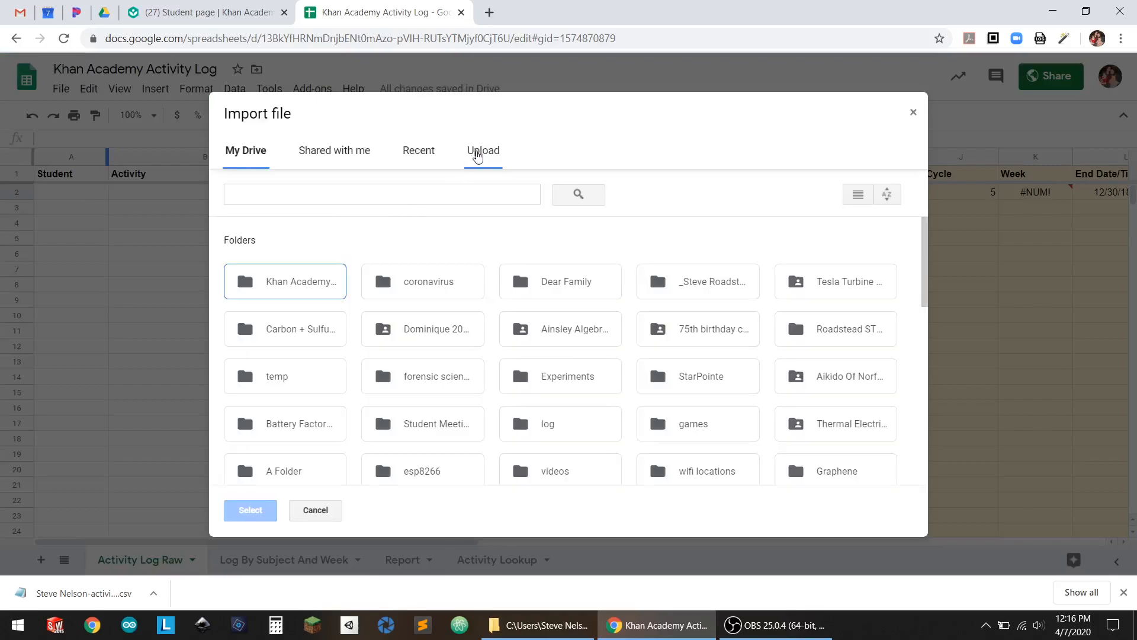
click(480, 153)
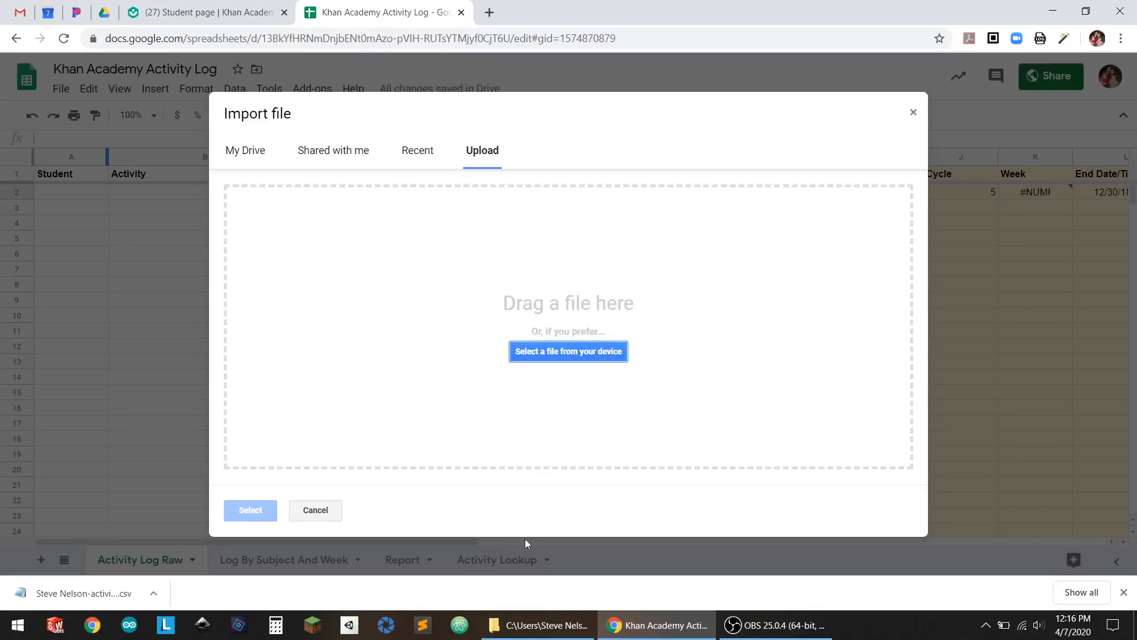
click(535, 630)
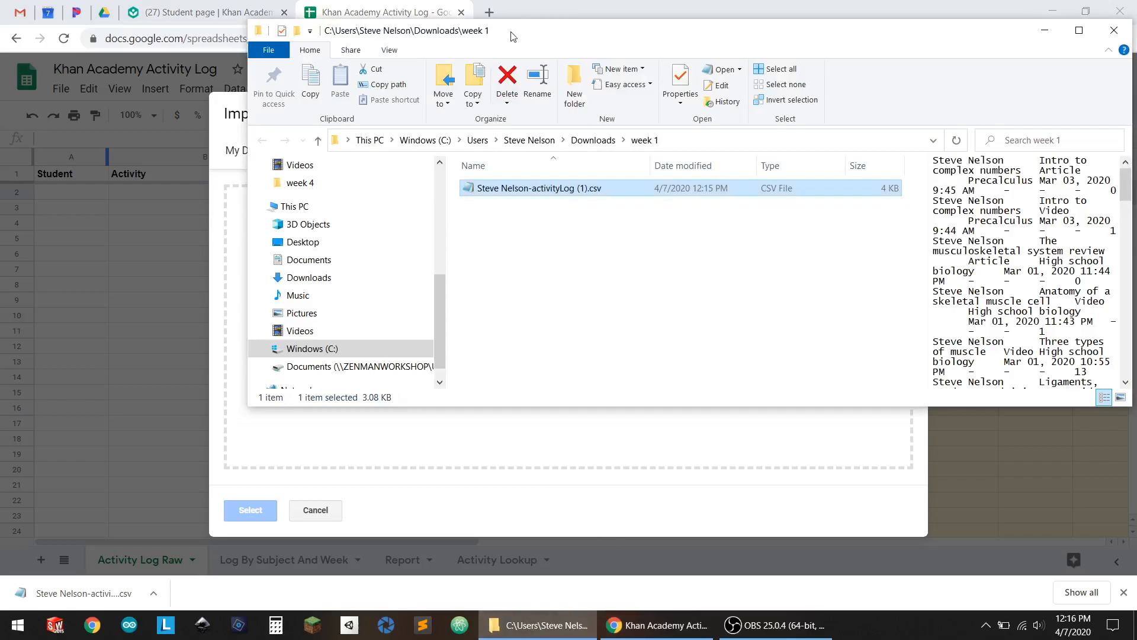
drag(538, 39, 911, 64)
drag(965, 217, 337, 317)
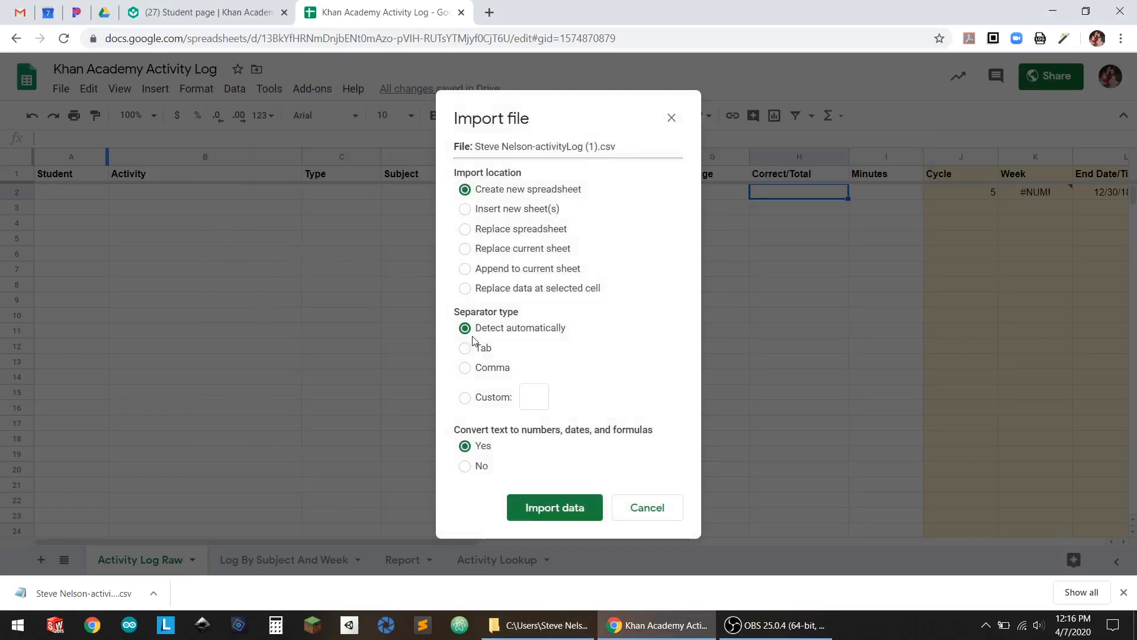
click(510, 274)
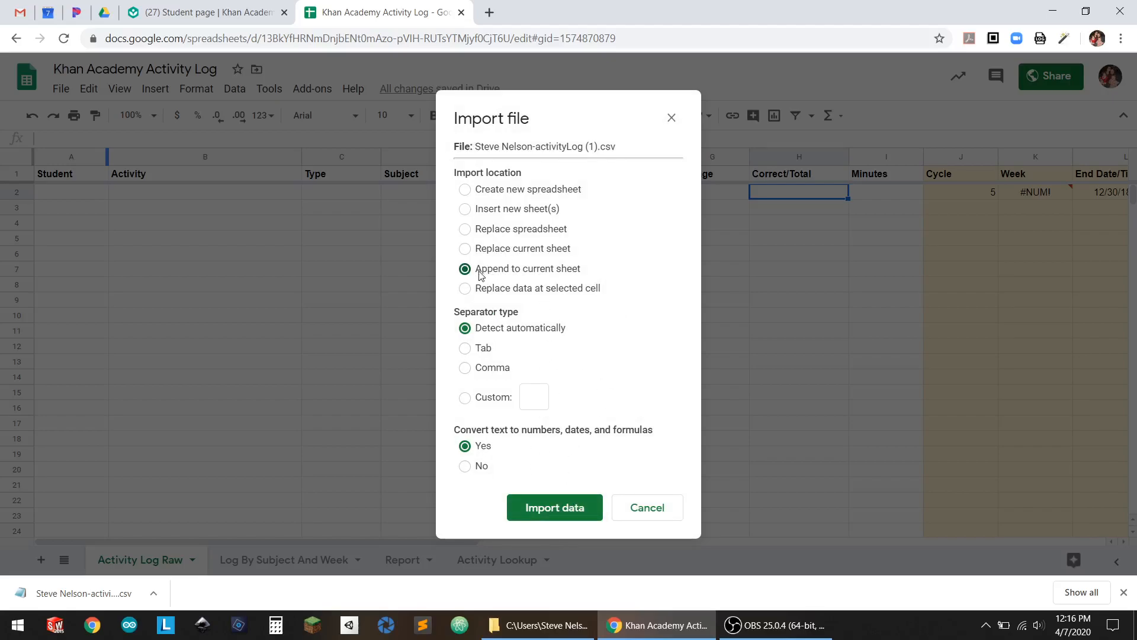
click(555, 510)
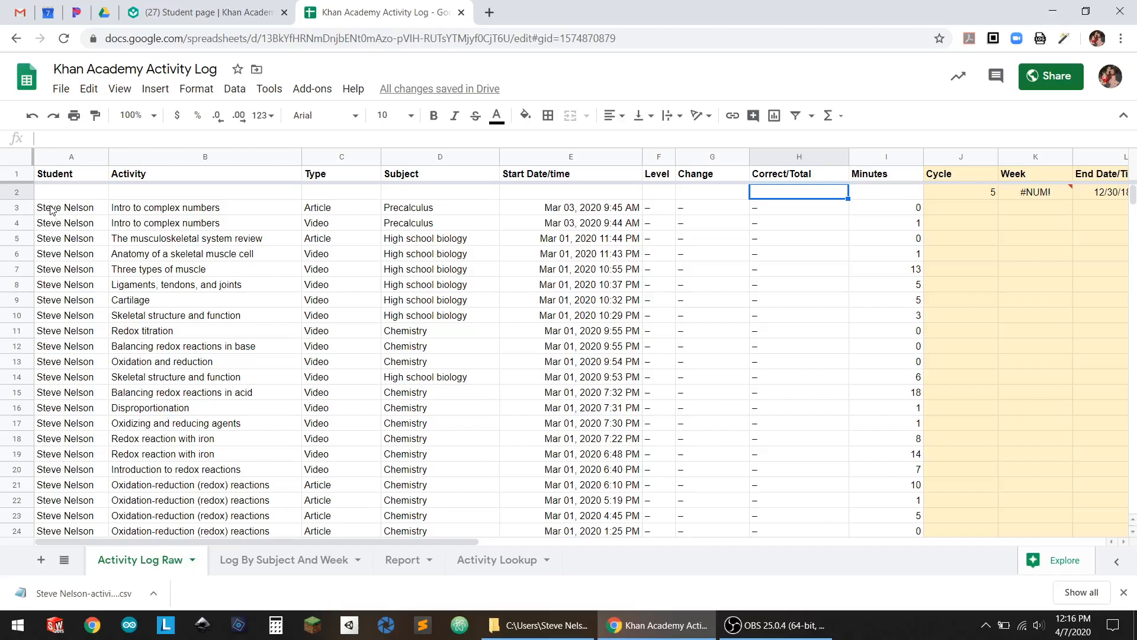
Inspect the Cycle value and the Week formula in row 2 of the Activity Log Raw sheet
click(178, 12)
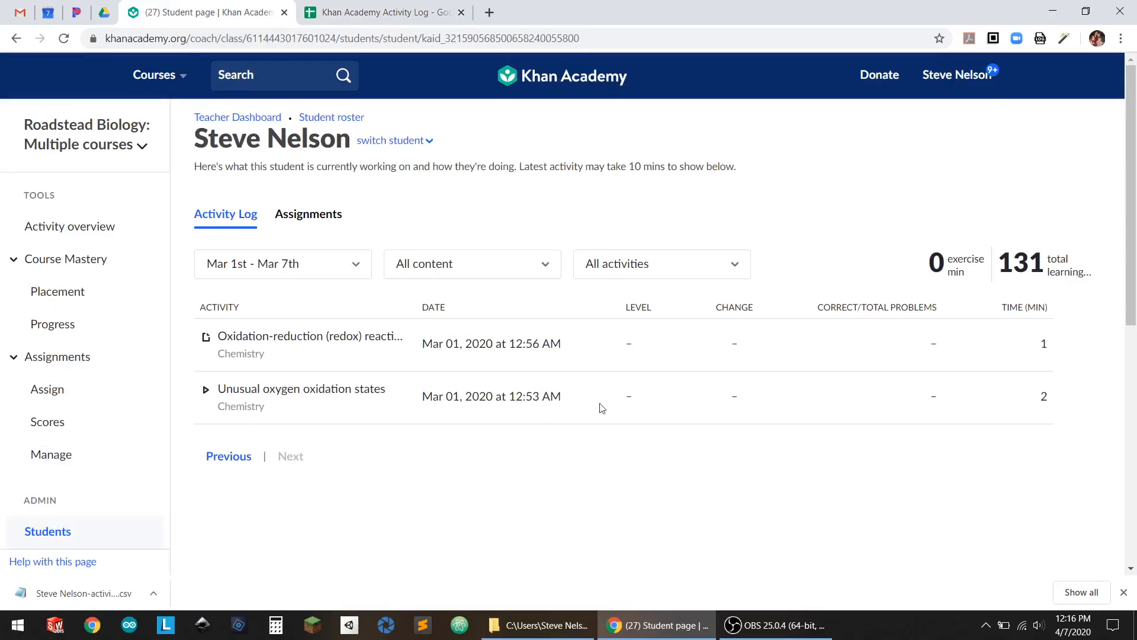
click(304, 7)
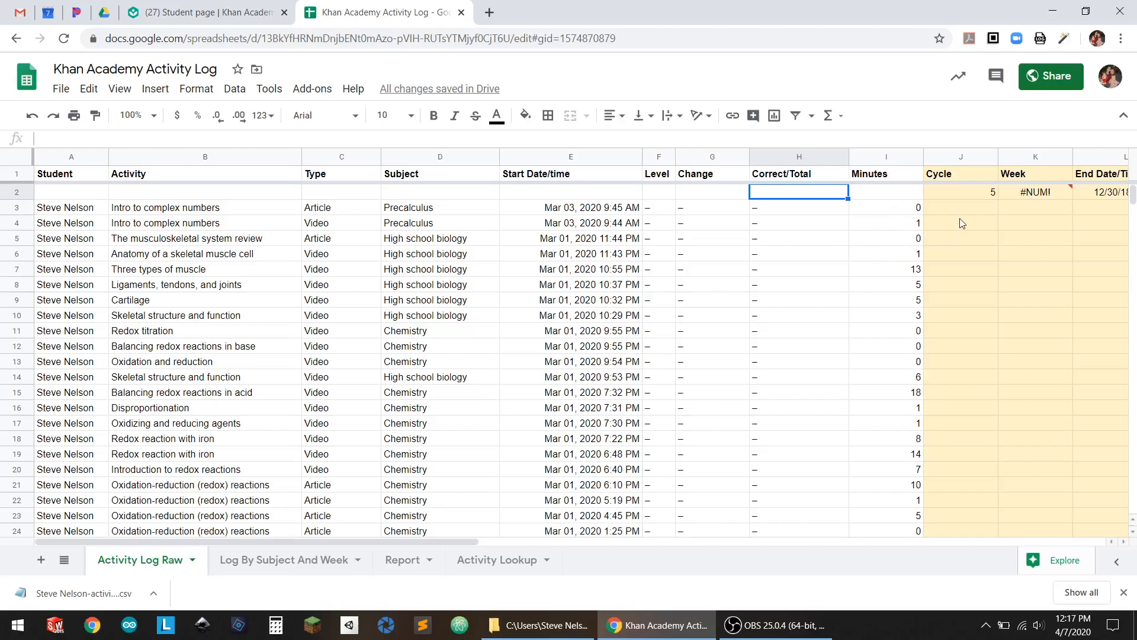
drag(314, 541, 423, 537)
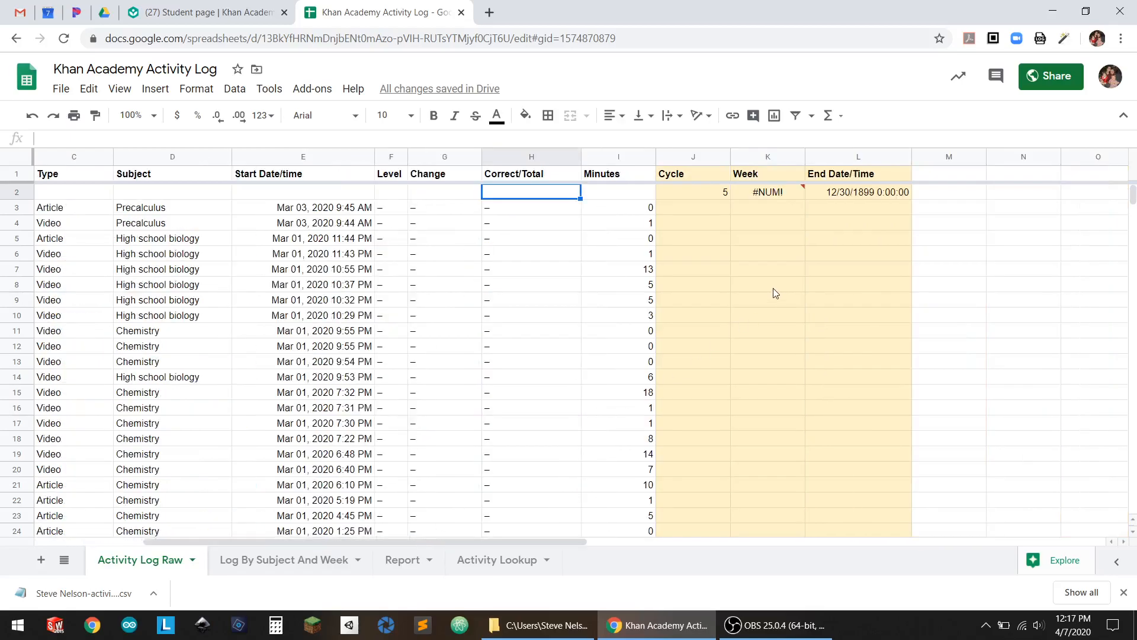
click(704, 195)
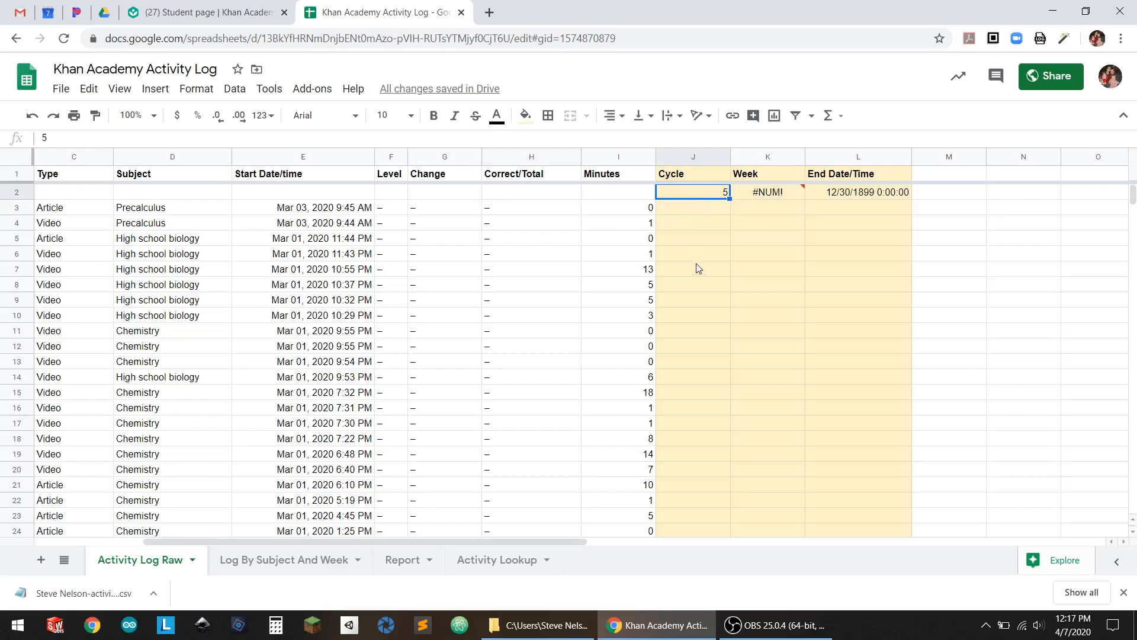
click(765, 195)
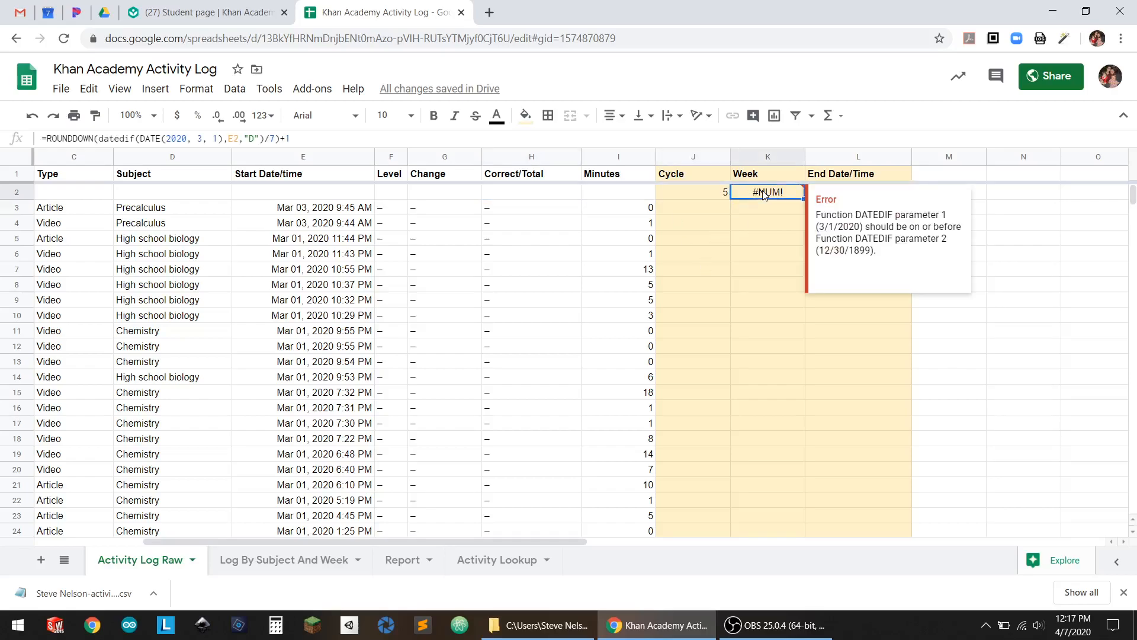
click(724, 225)
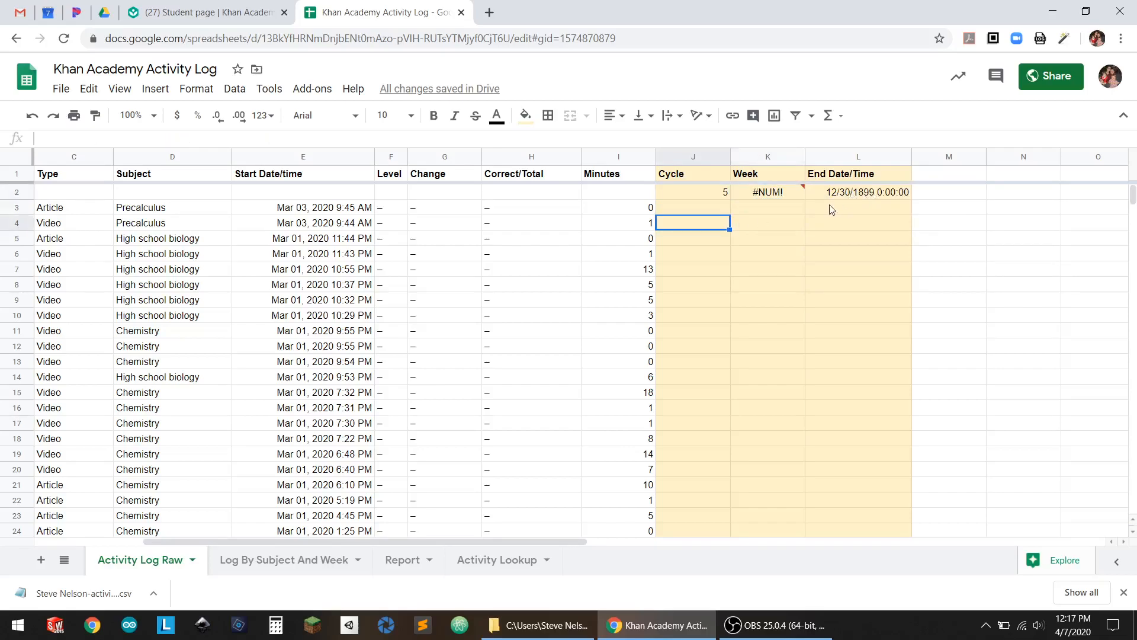
Fill the Cycle, Week and End Date/Time cells of row 2 down to row 34 and check the Week formula in K3
click(715, 196)
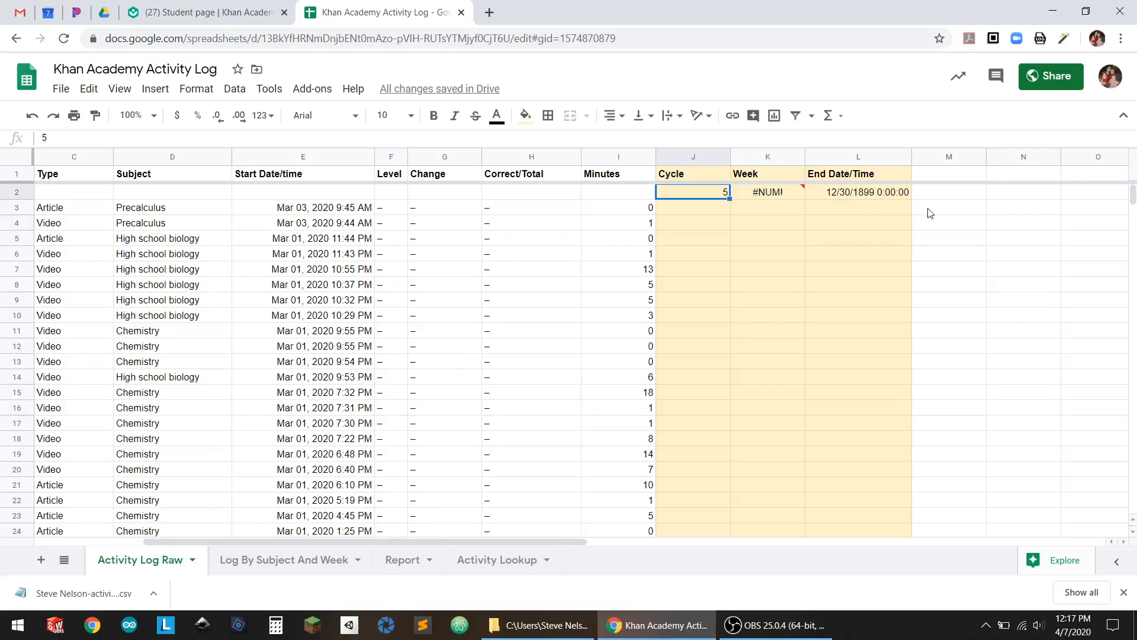
shift+click(891, 196)
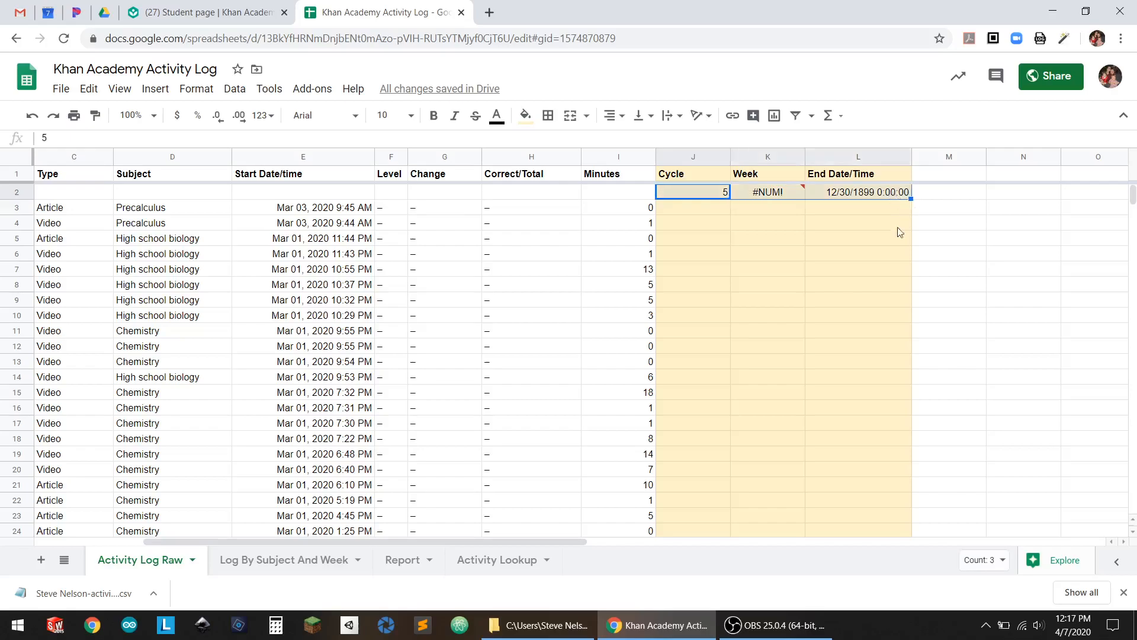
scroll(856, 302, down, 5)
shift+click(871, 377)
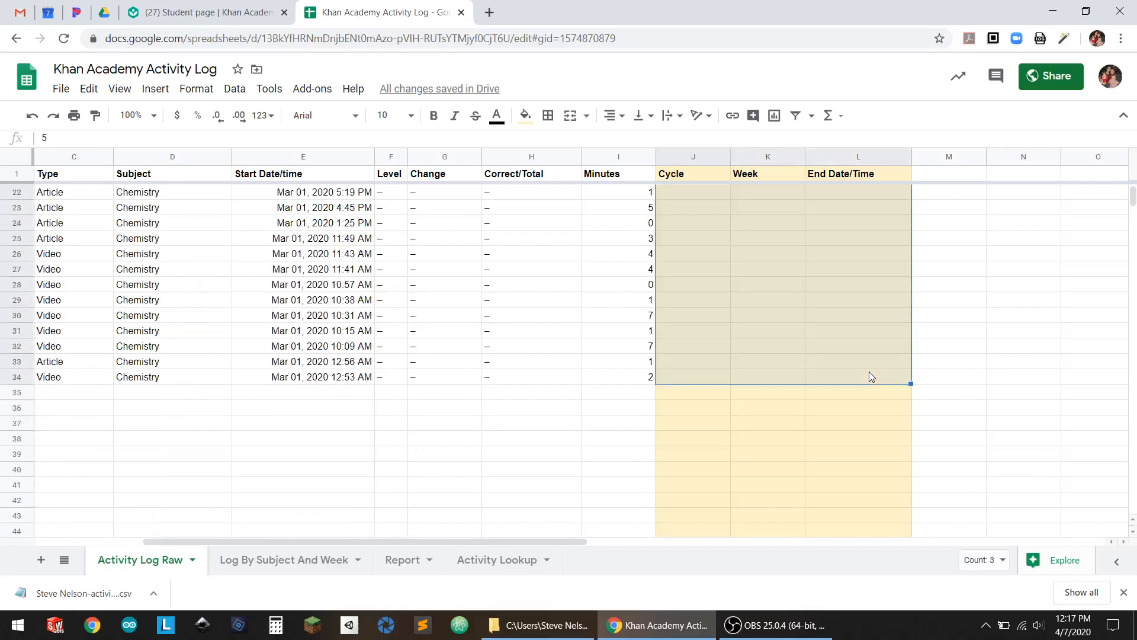
key(ctrl+d)
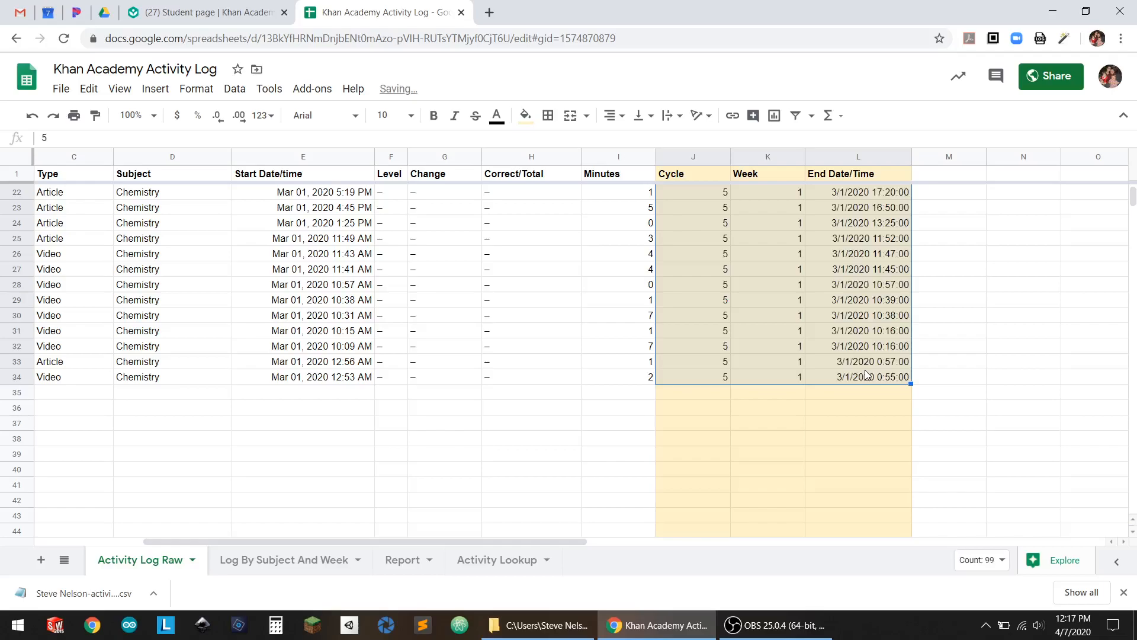
scroll(816, 393, up, 5)
scroll(816, 393, up, 2)
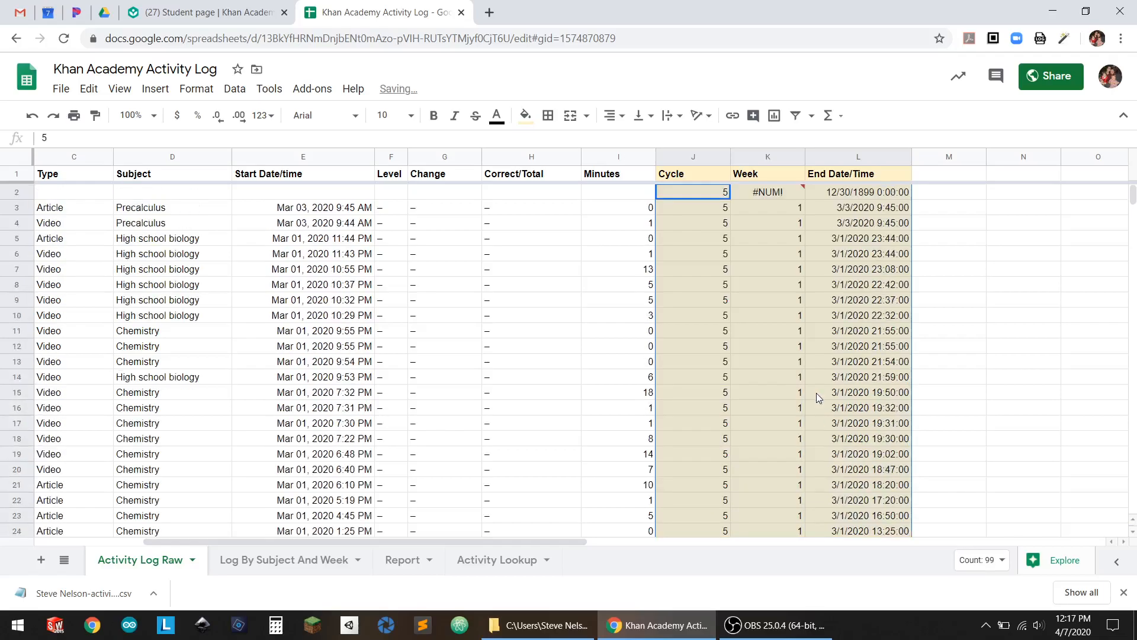
click(785, 210)
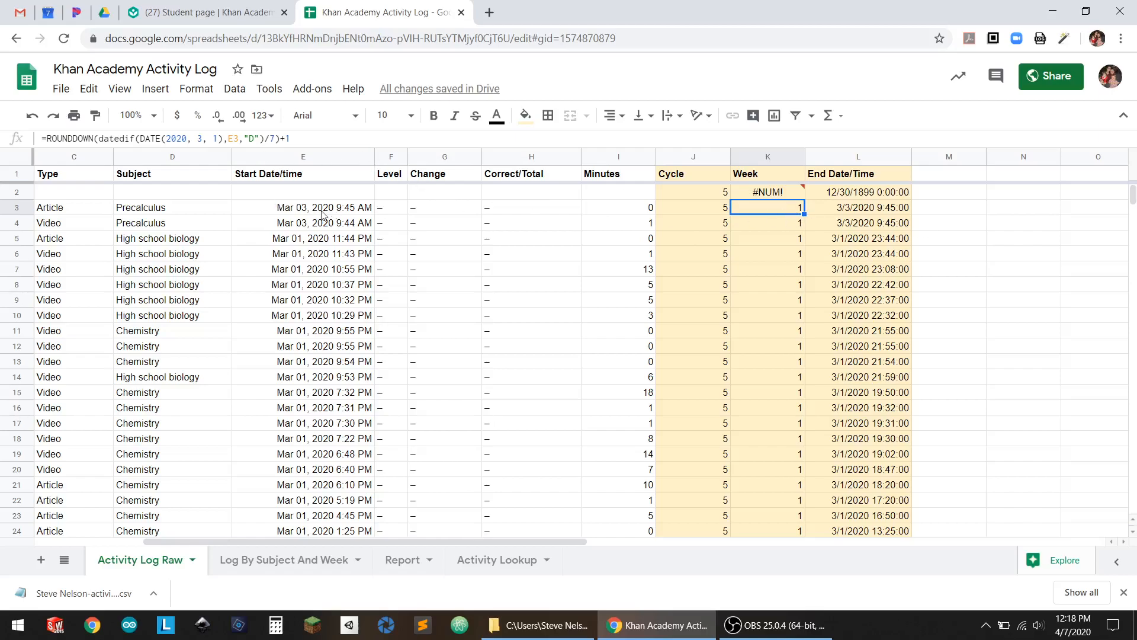
On the Khan Academy student page, set the activity log's custom date range to March 8, 2020 through March 14, 2020
click(209, 12)
click(273, 267)
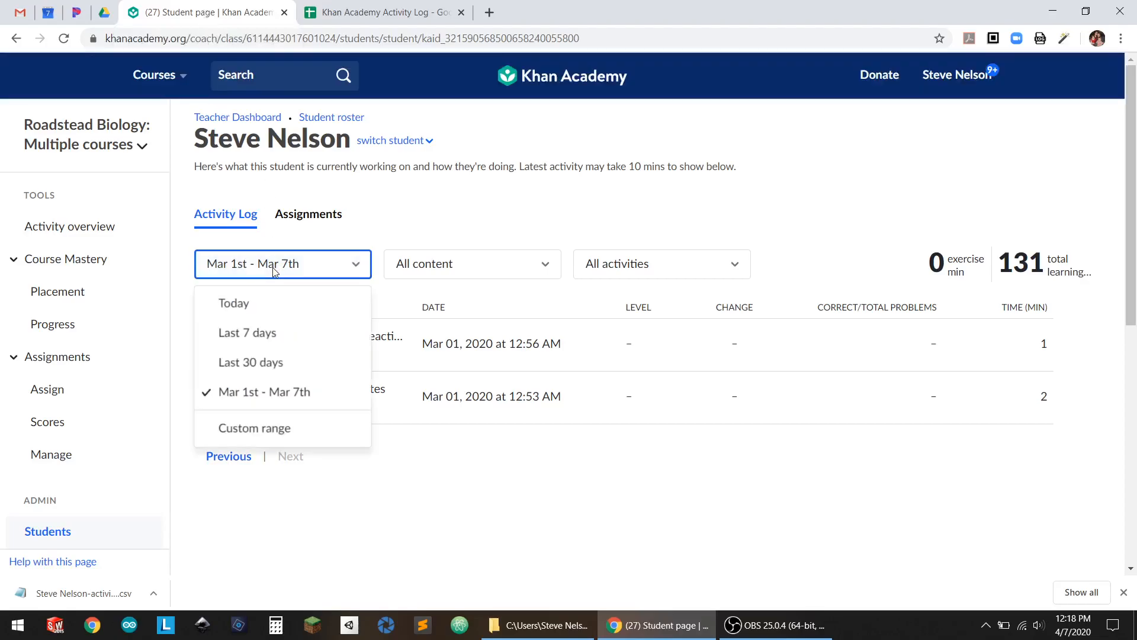
click(280, 425)
click(572, 286)
click(473, 397)
click(519, 354)
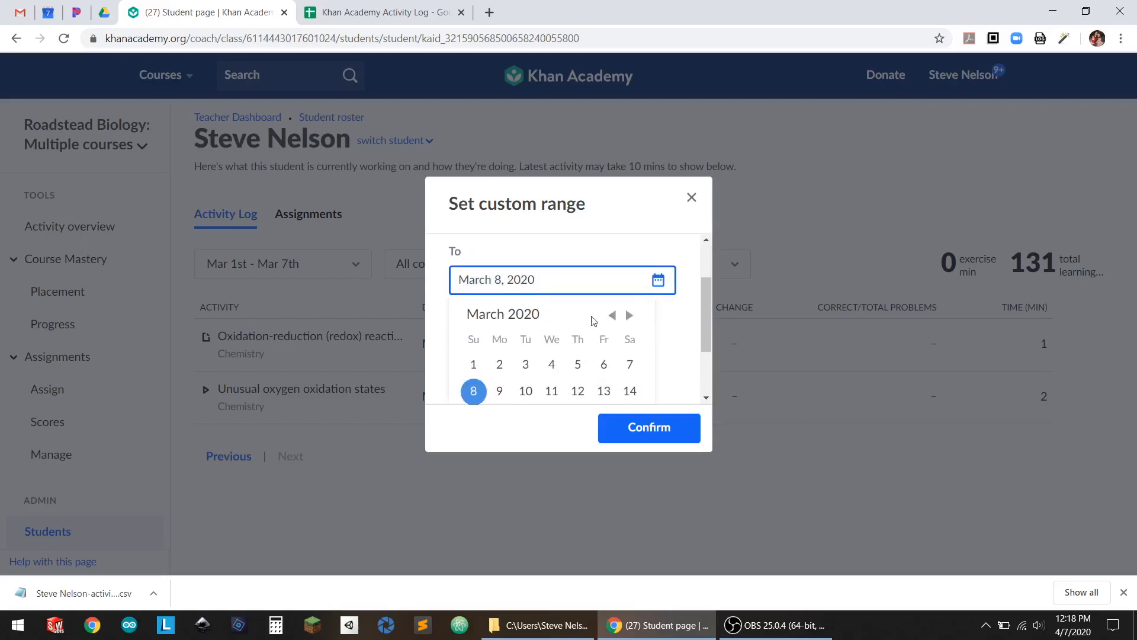
click(631, 391)
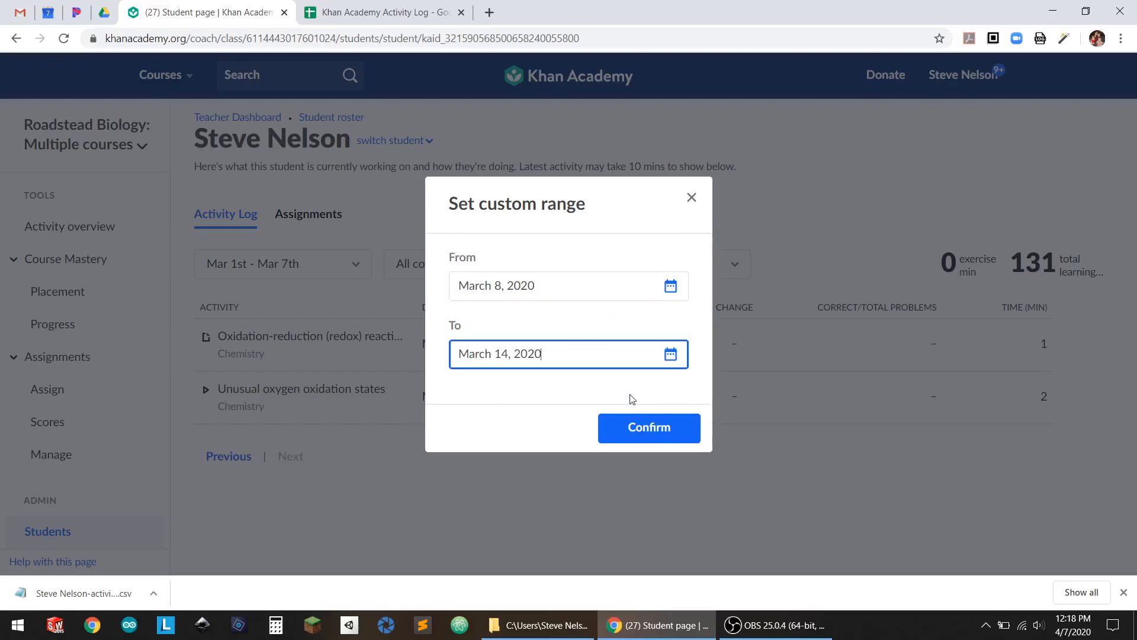
click(627, 429)
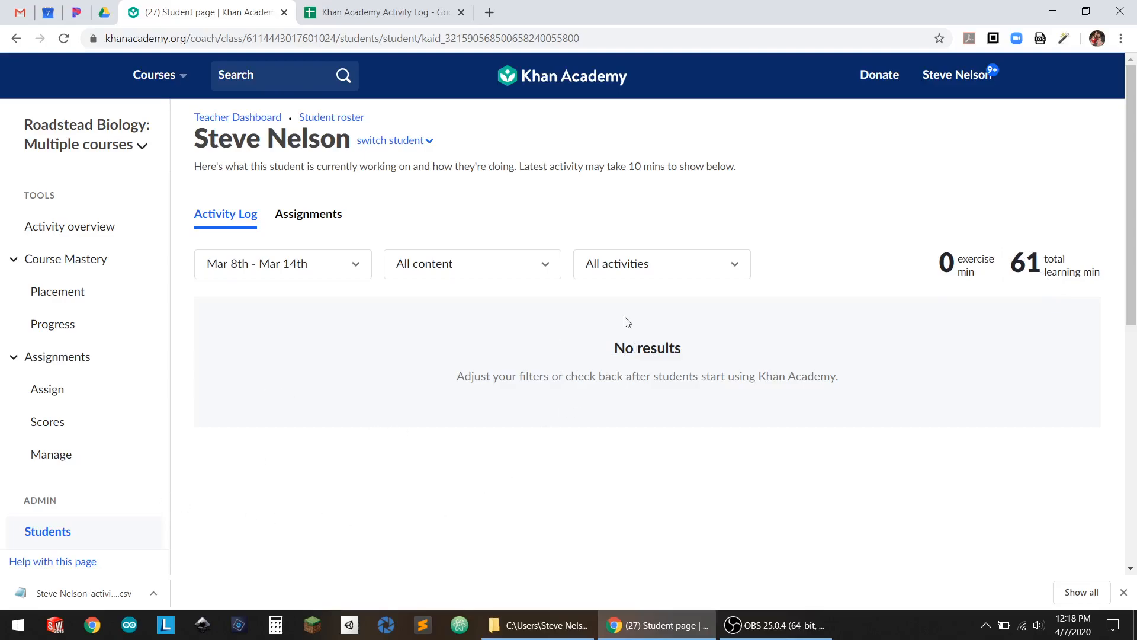
Refresh the activity log by switching the activity filter to Exercises and back to All activities
click(505, 274)
click(530, 264)
click(624, 264)
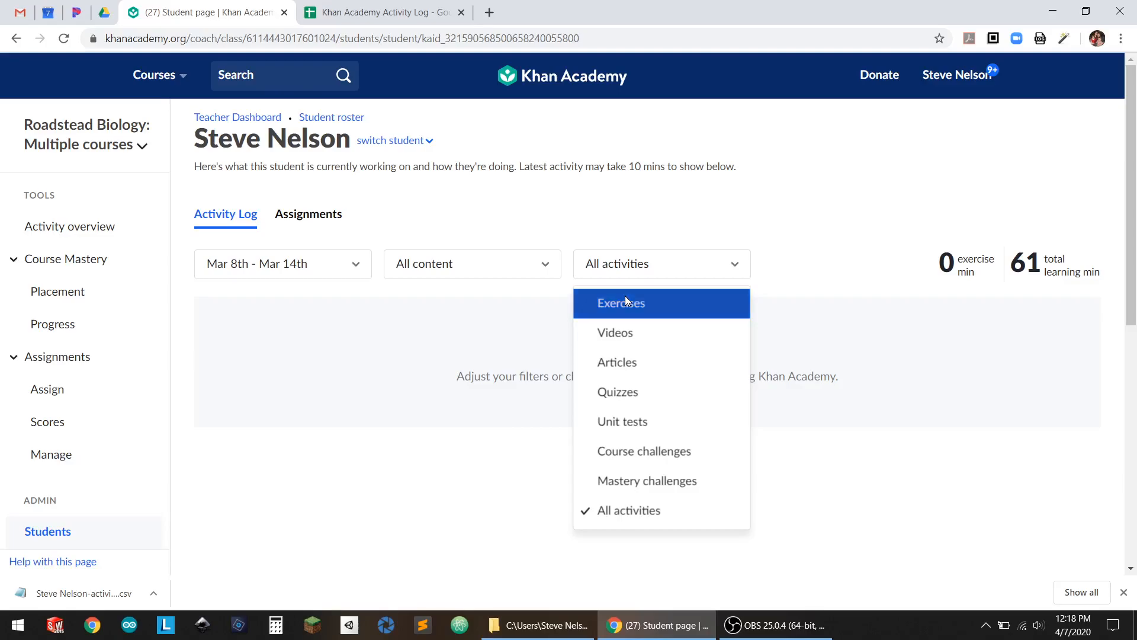
click(625, 301)
click(633, 267)
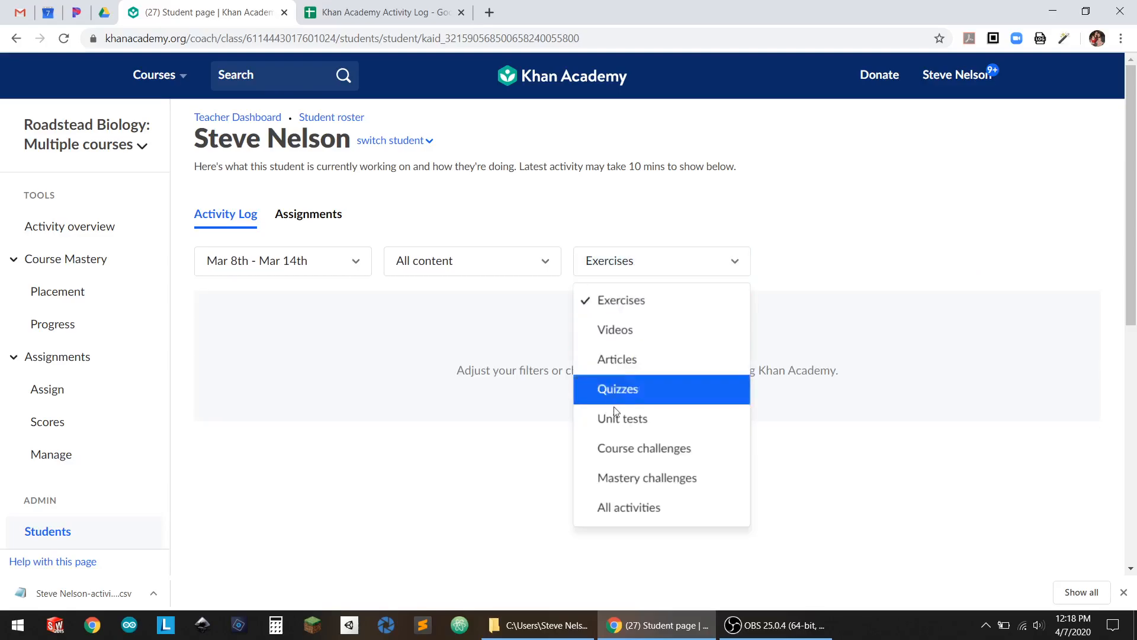
click(616, 506)
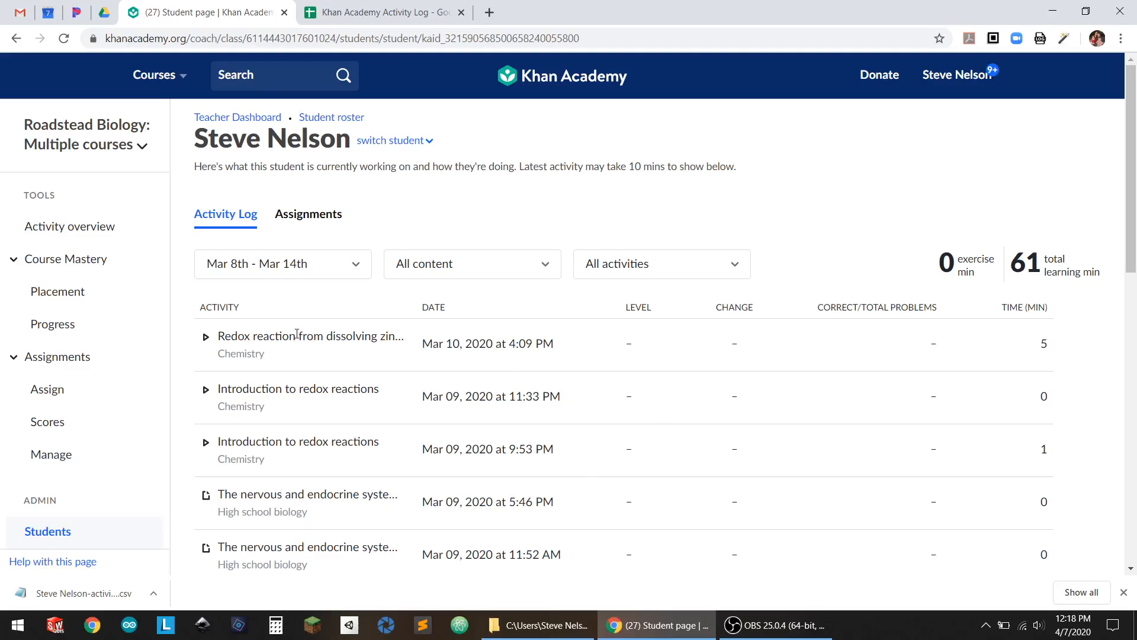
Review the Mar 8th - Mar 14th activity log and extract its data with the Khan Academy Activity Log Extractor extension
scroll(525, 367, down, 9)
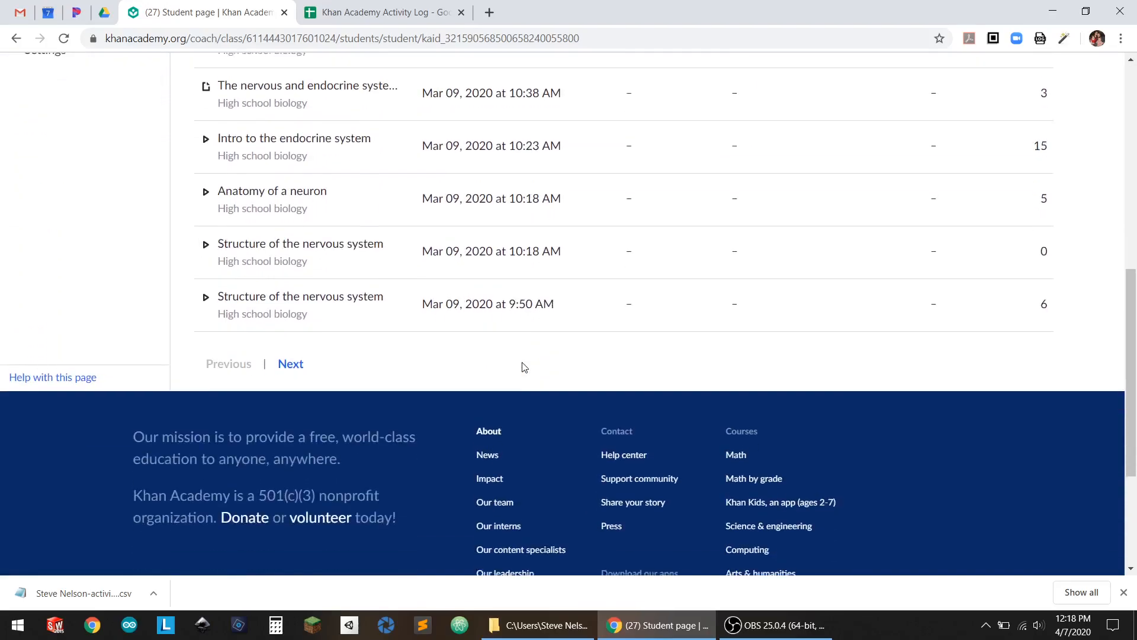
scroll(524, 366, up, 7)
scroll(524, 366, up, 2)
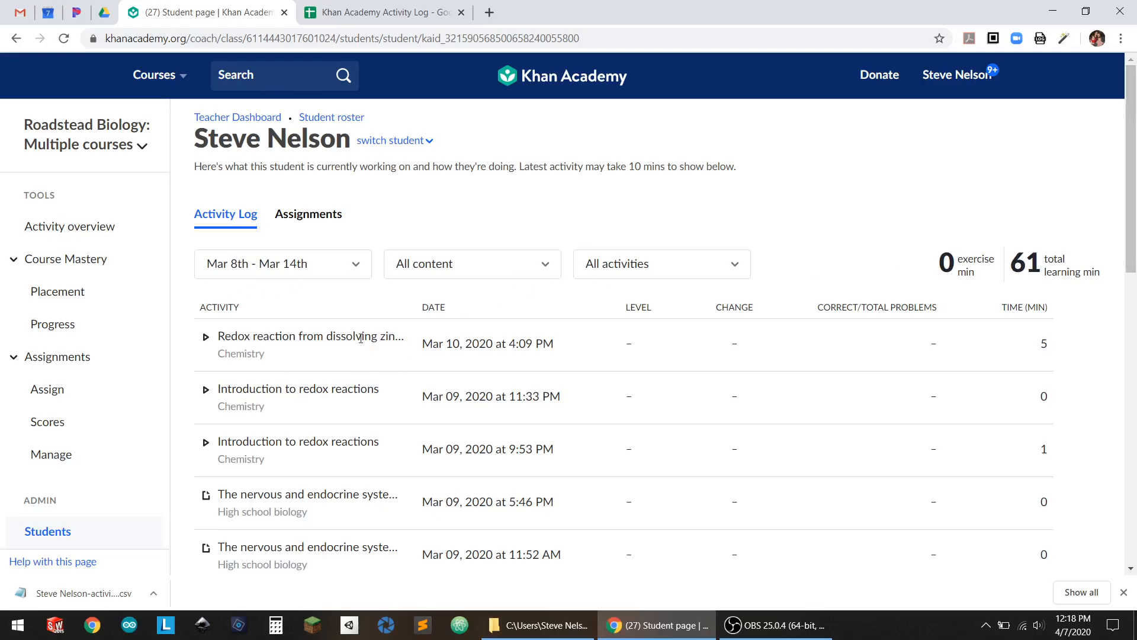
scroll(367, 333, down, 3)
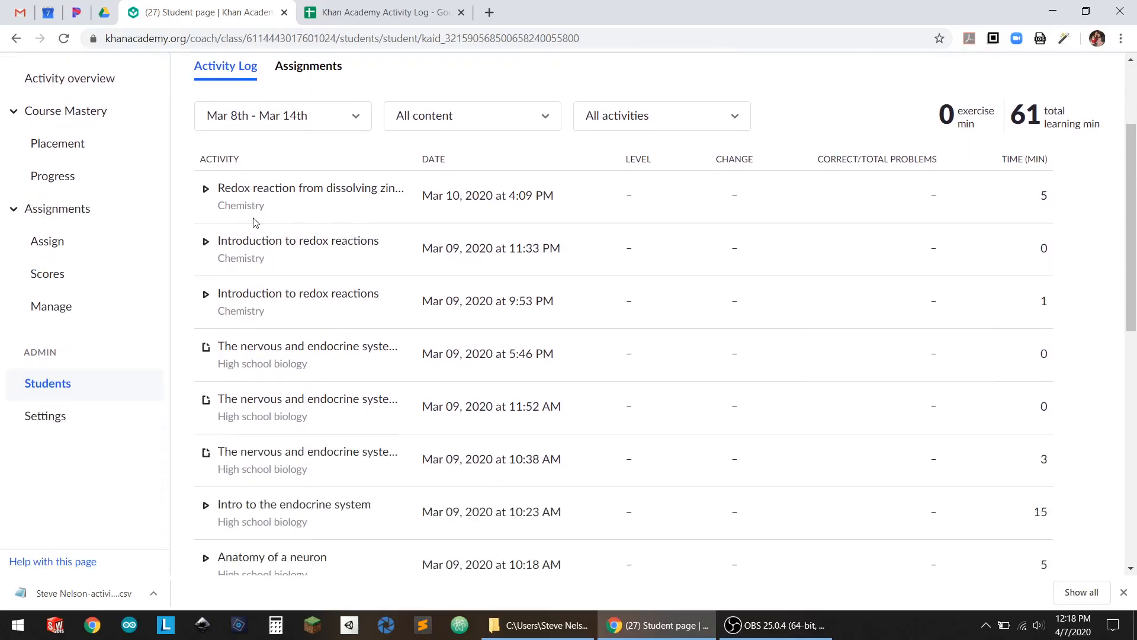
scroll(307, 311, down, 1)
scroll(326, 360, down, 3)
scroll(325, 373, up, 7)
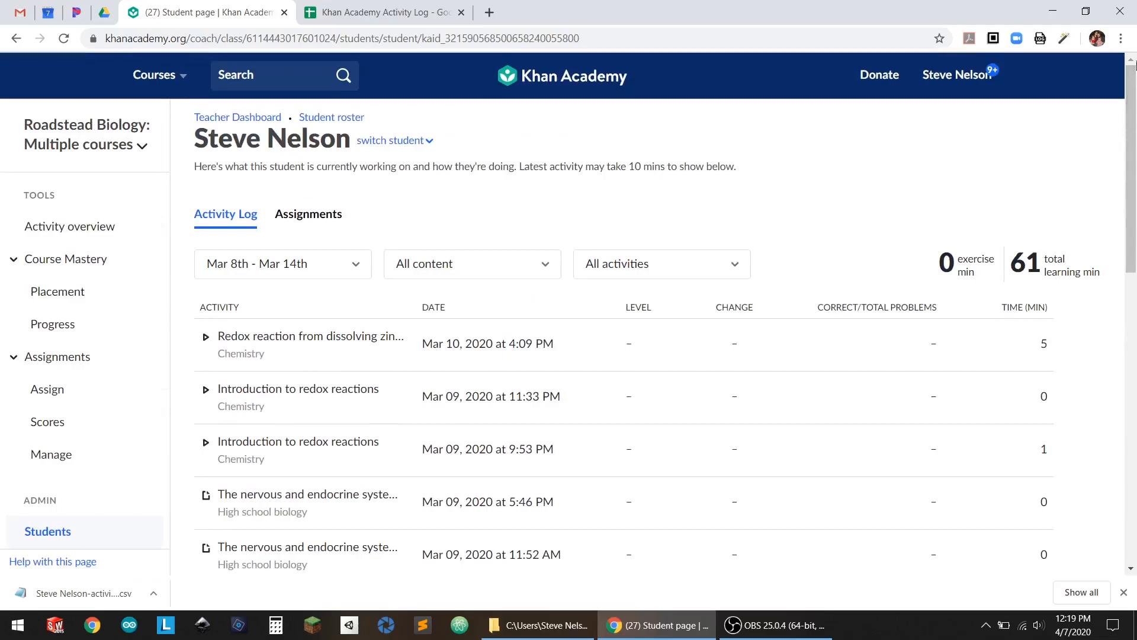
click(1065, 38)
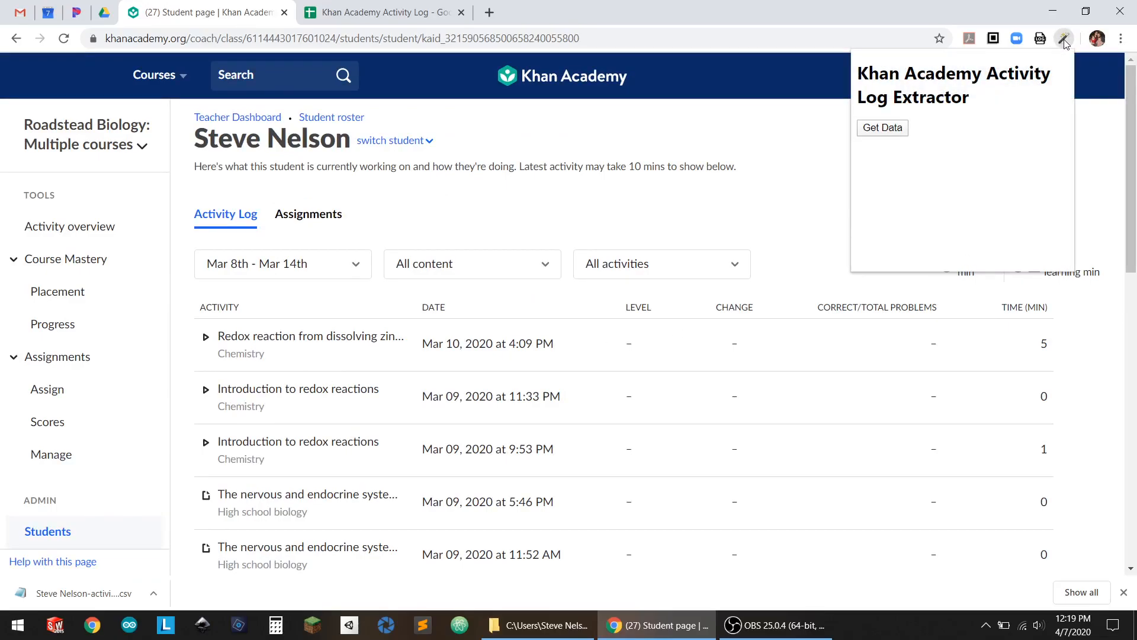
click(880, 129)
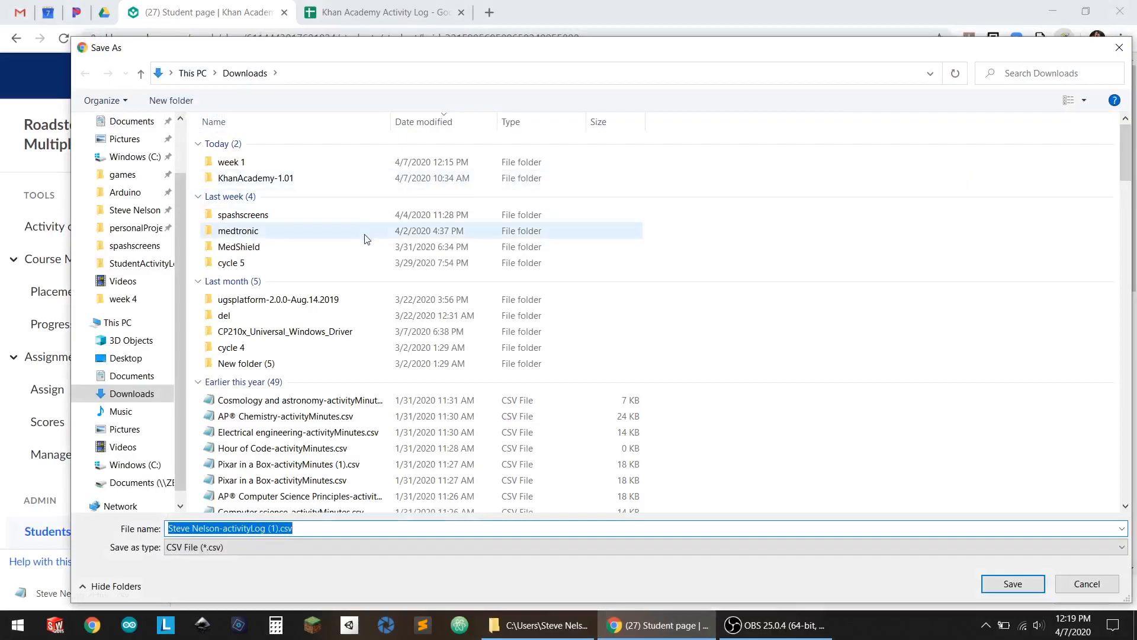
Save the extracted CSV under its suggested name in a new Downloads subfolder named week 2
click(188, 106)
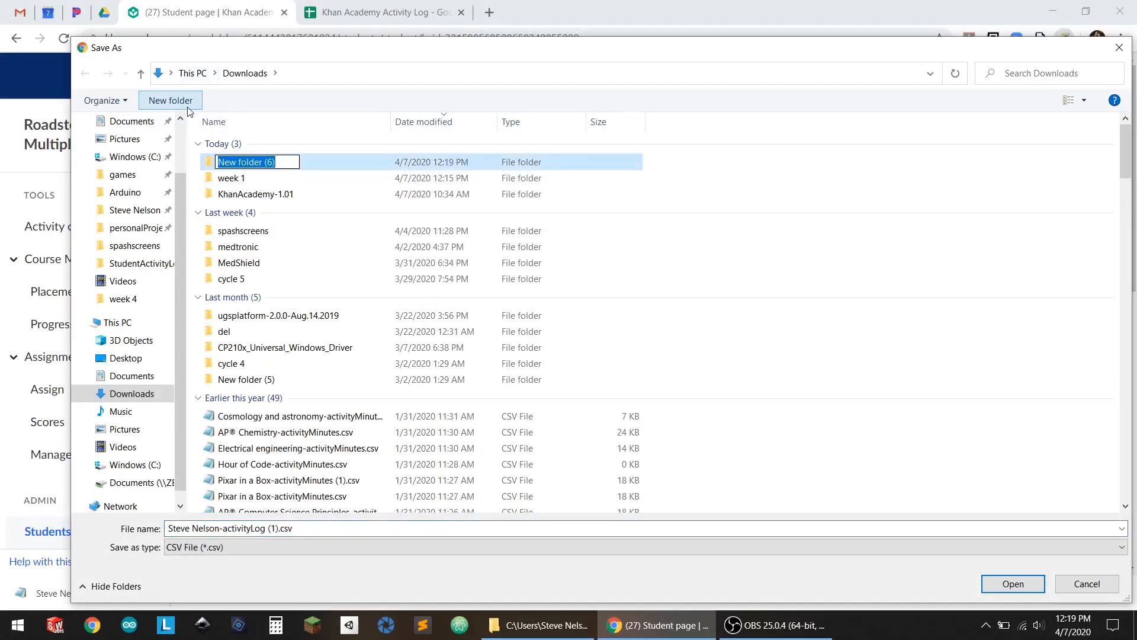
text(week 2)
key(Return)
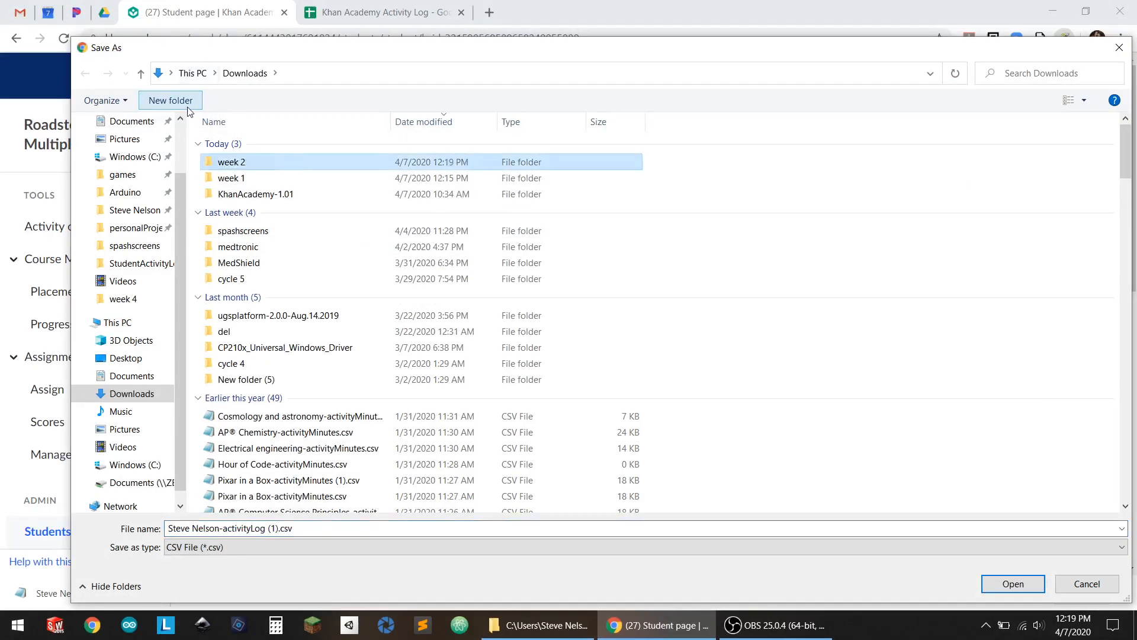
double_click(238, 162)
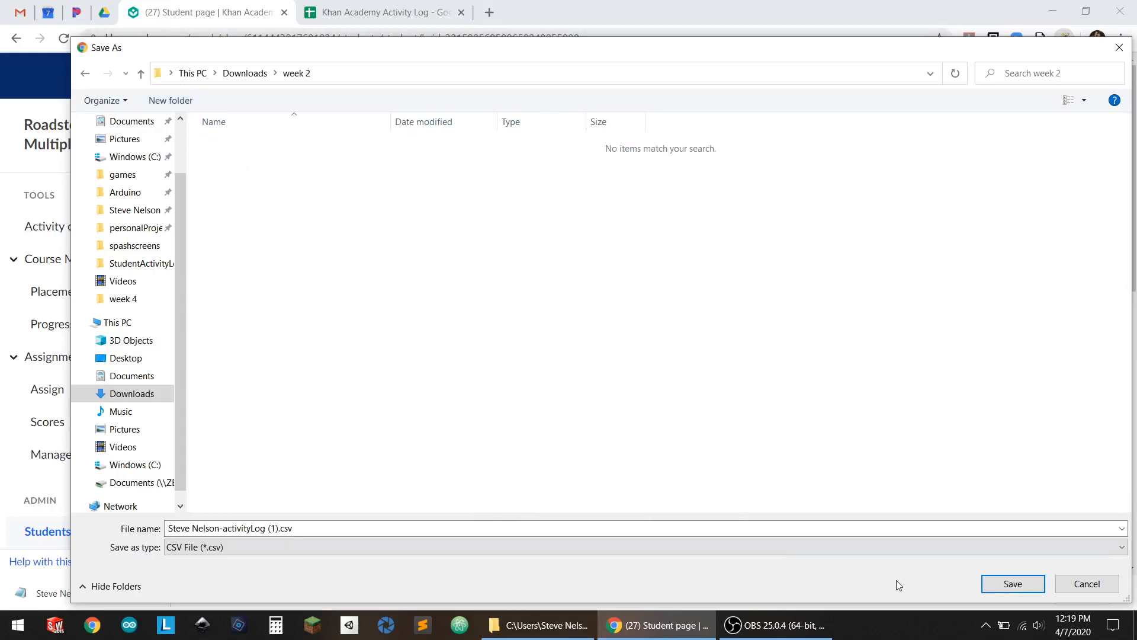
click(1002, 586)
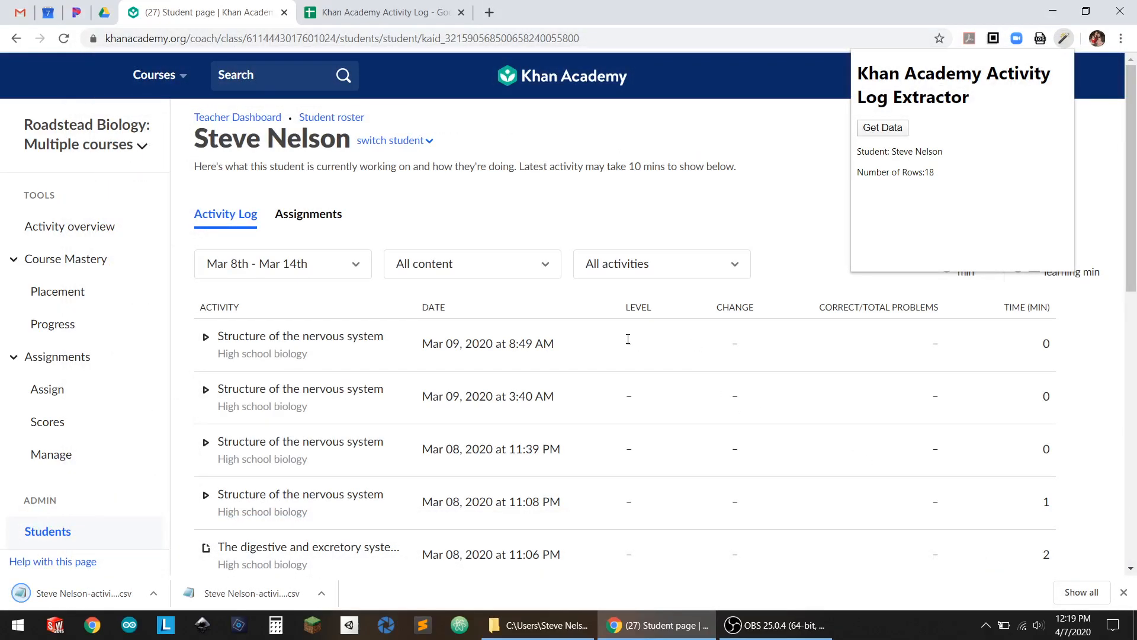
In the Khan Academy Activity Log spreadsheet, import the activity log CSV from the week 2 Downloads folder, appending it to the current sheet
click(331, 8)
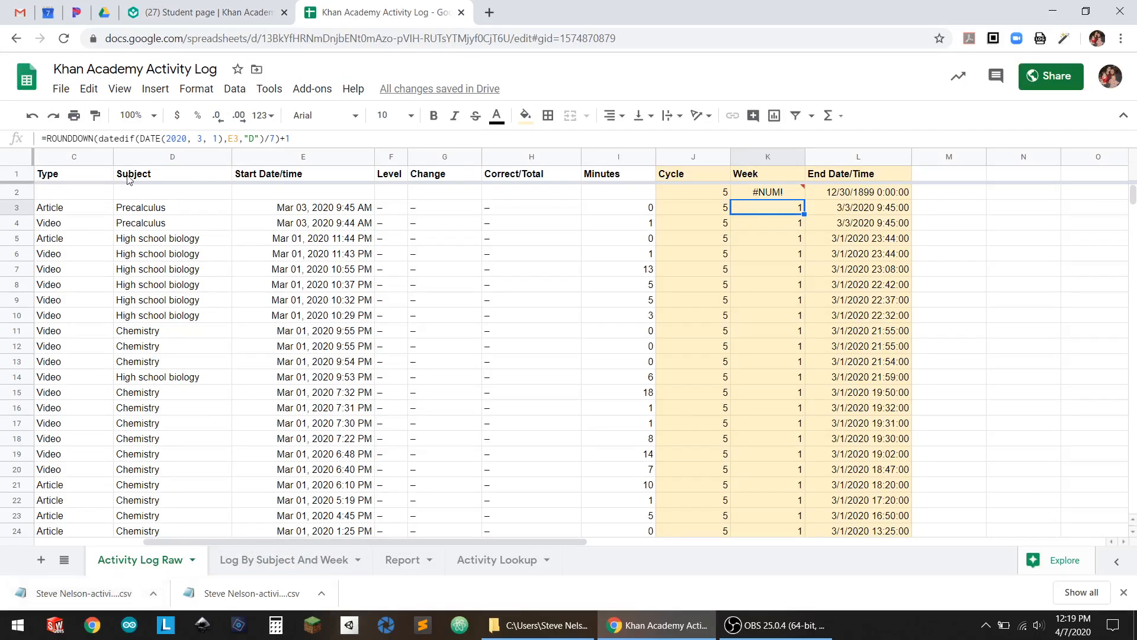
click(66, 91)
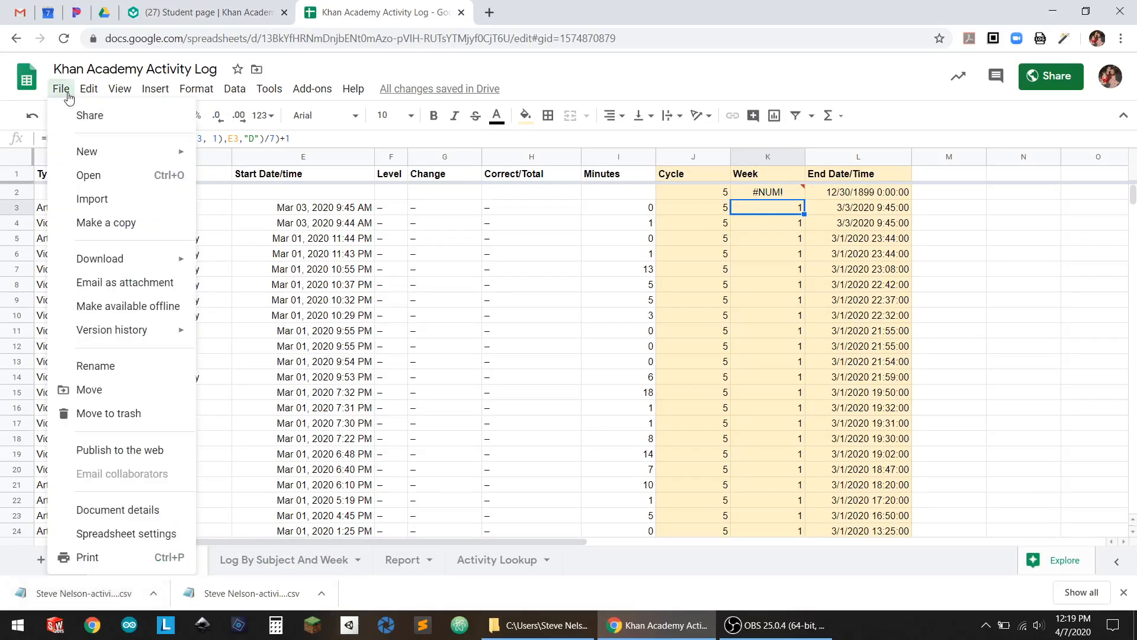
click(100, 200)
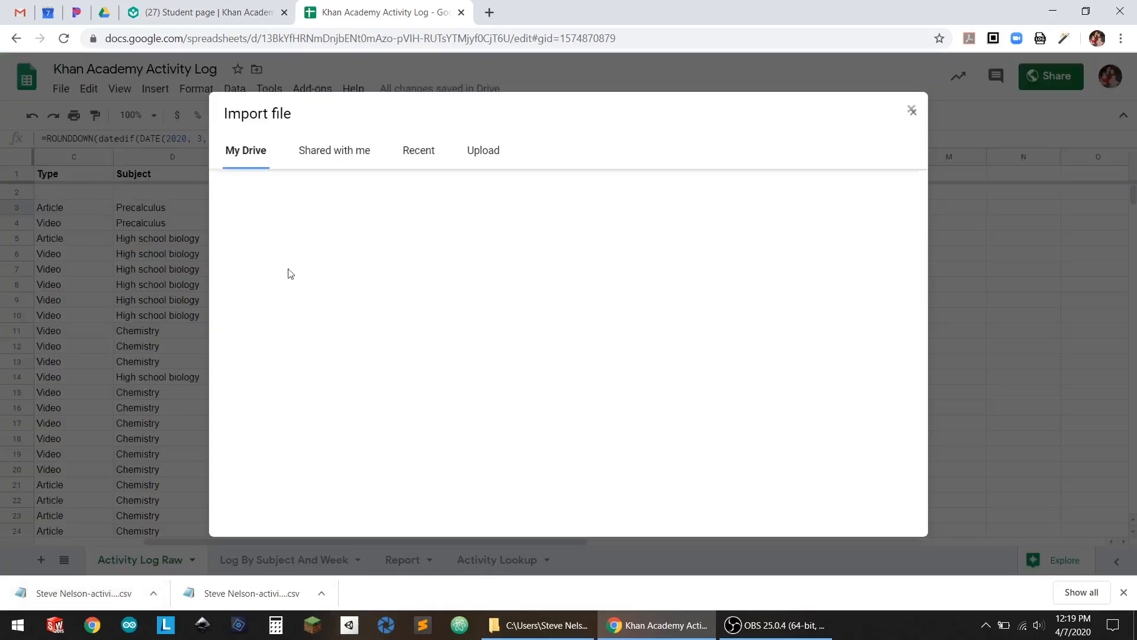
click(474, 151)
click(556, 623)
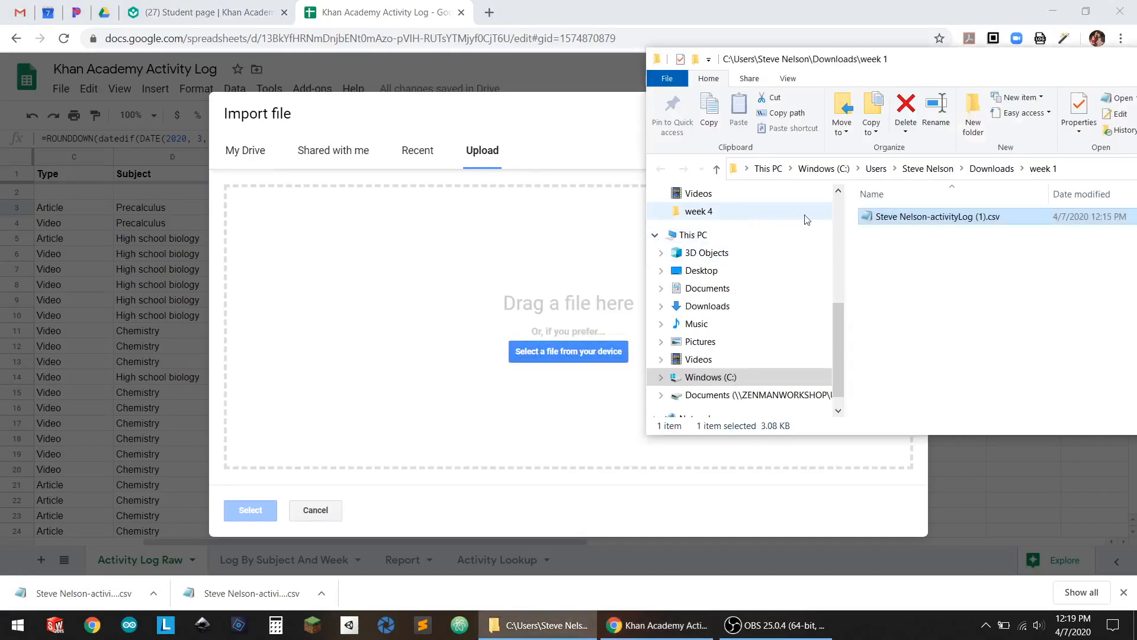
click(992, 169)
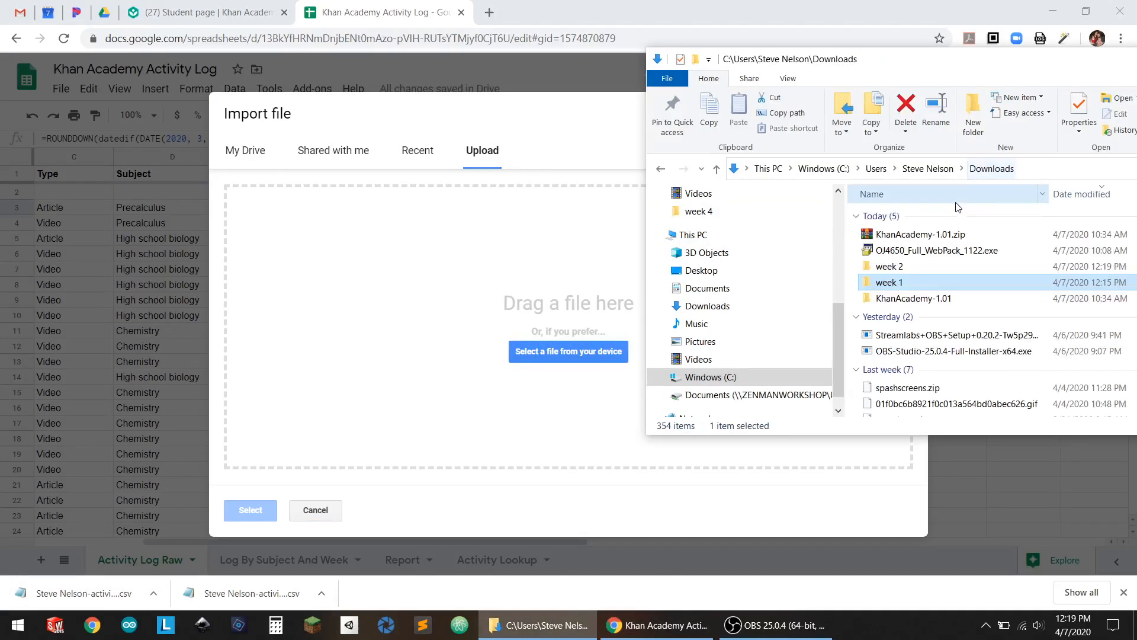
click(887, 268)
double_click(886, 267)
drag(888, 219, 371, 315)
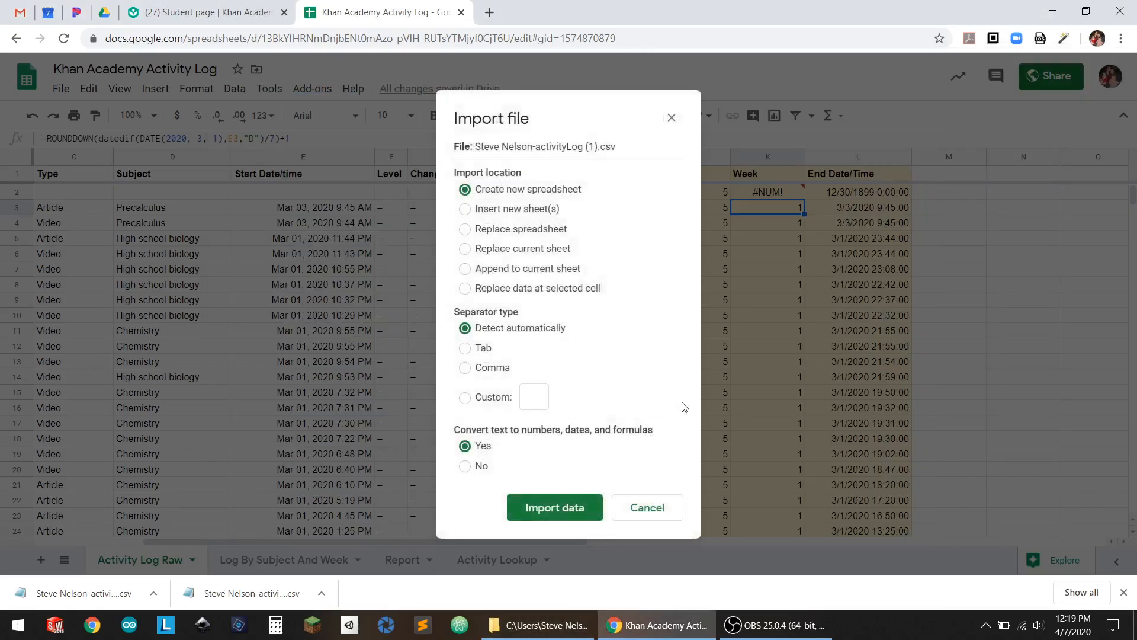
click(570, 271)
click(552, 507)
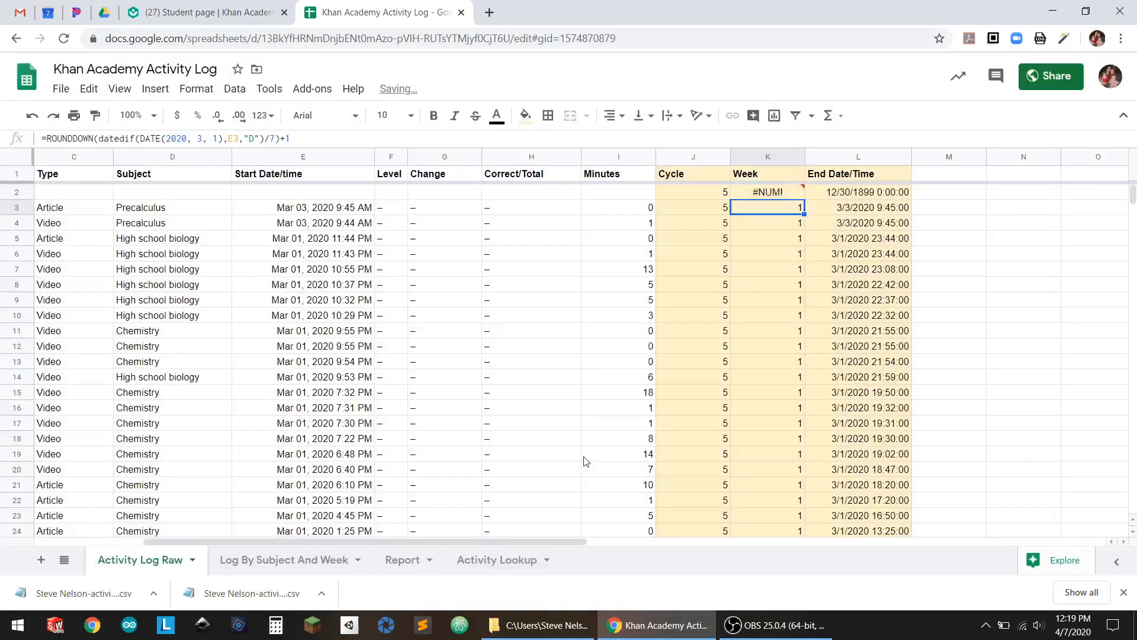
Fill the Cycle, Week and End Date/Time values of row 34 down through row 52 for the newly imported activities
scroll(351, 406, down, 8)
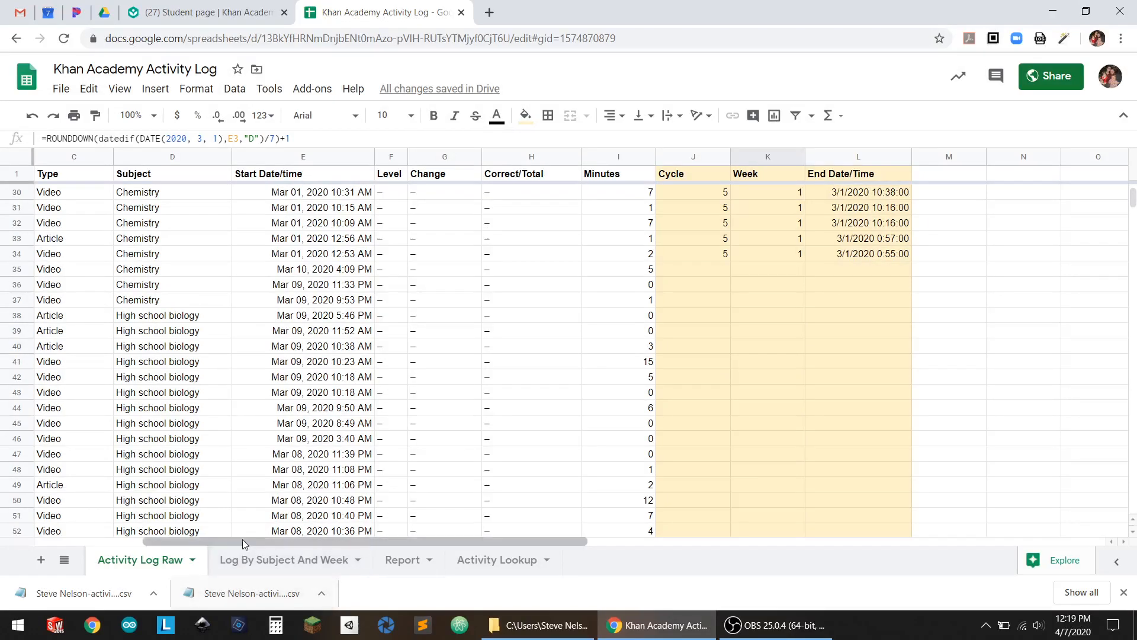
drag(237, 542, 136, 542)
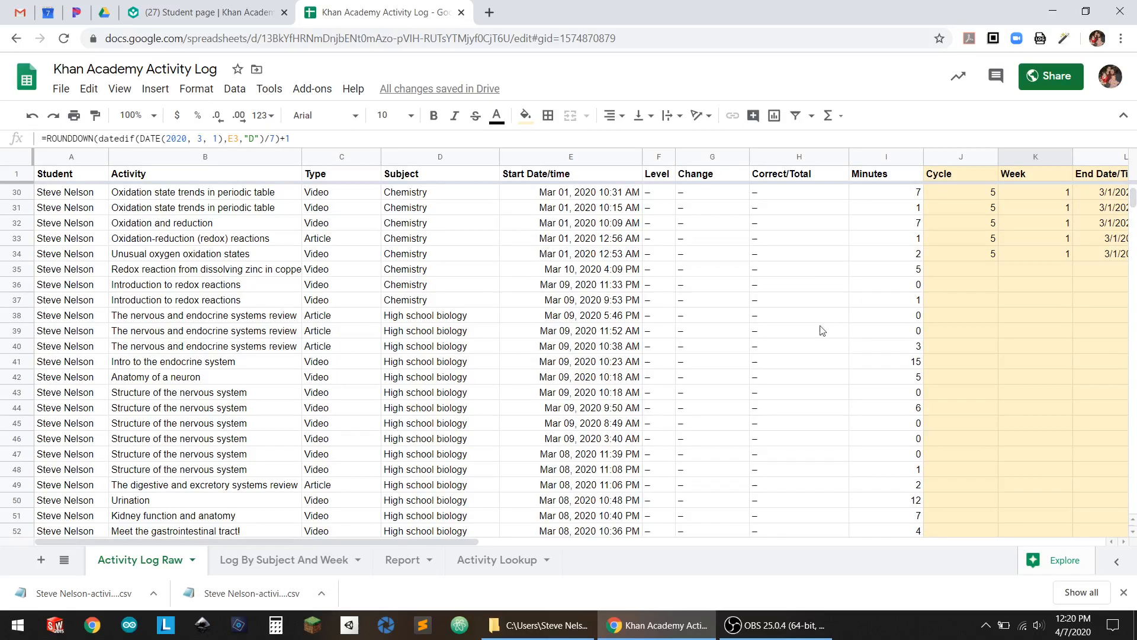
click(965, 253)
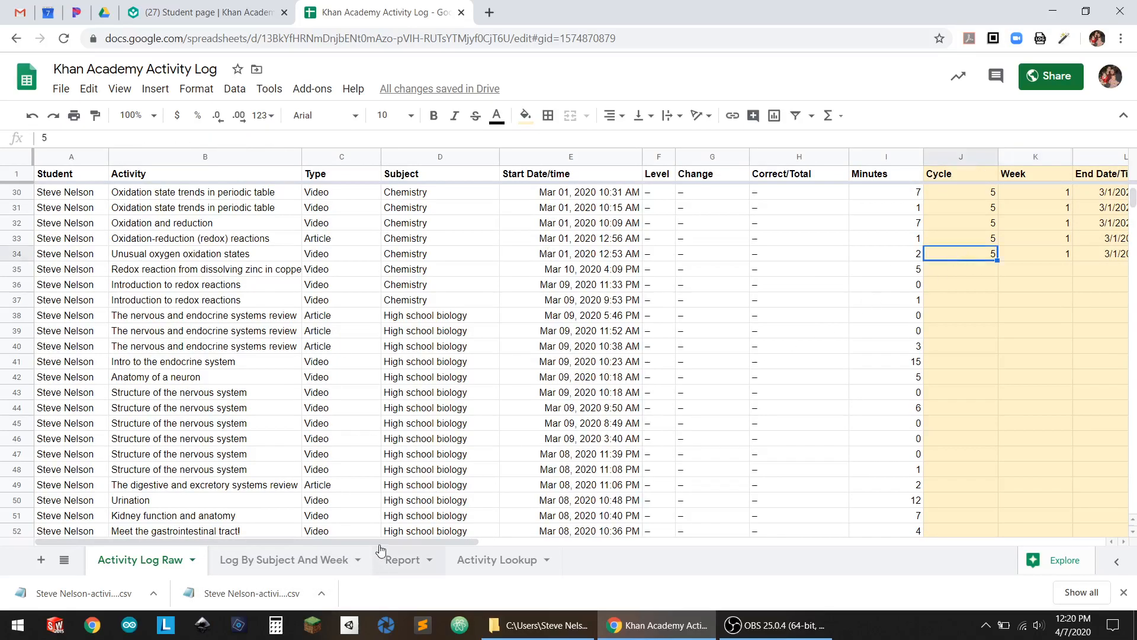
drag(381, 540, 518, 533)
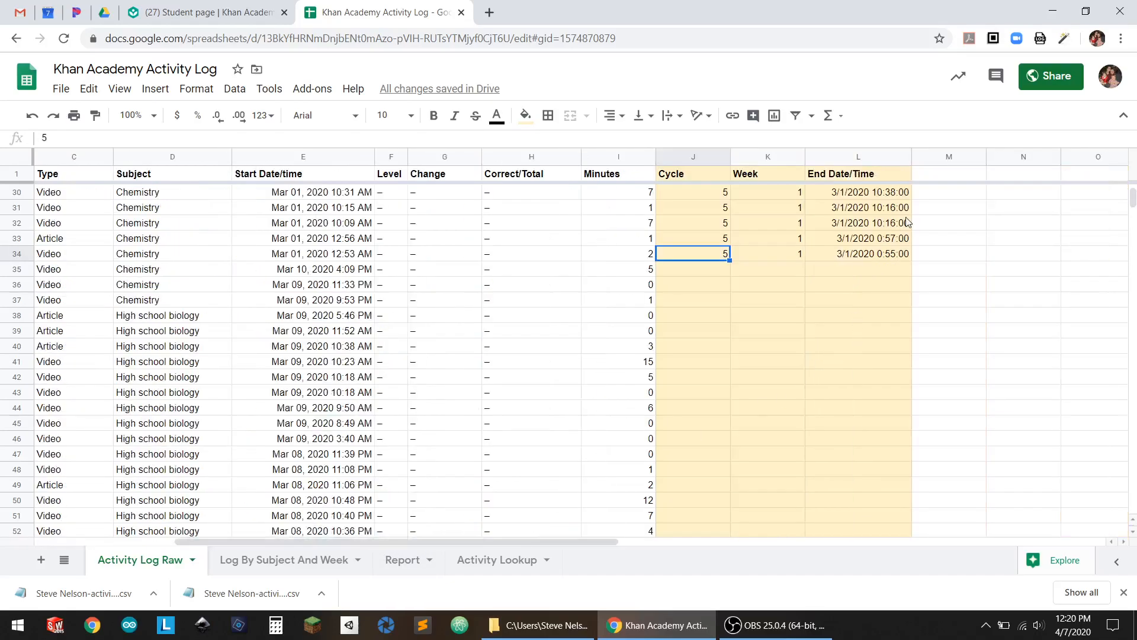
shift+click(880, 256)
scroll(883, 287, down, 3)
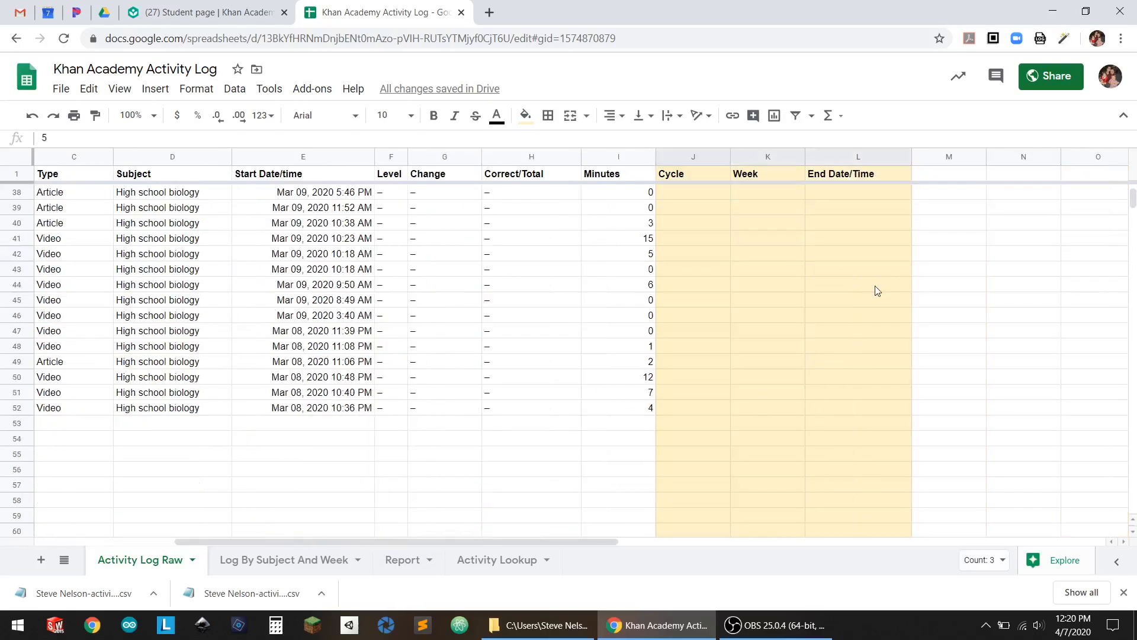
shift+click(860, 410)
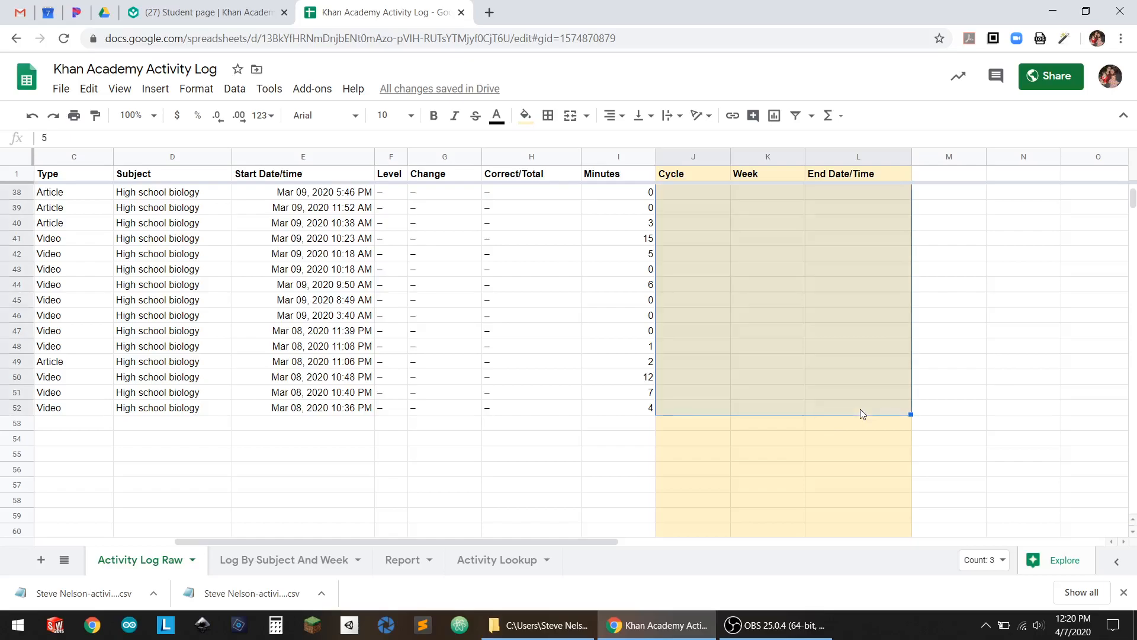
scroll(847, 394, up, 4)
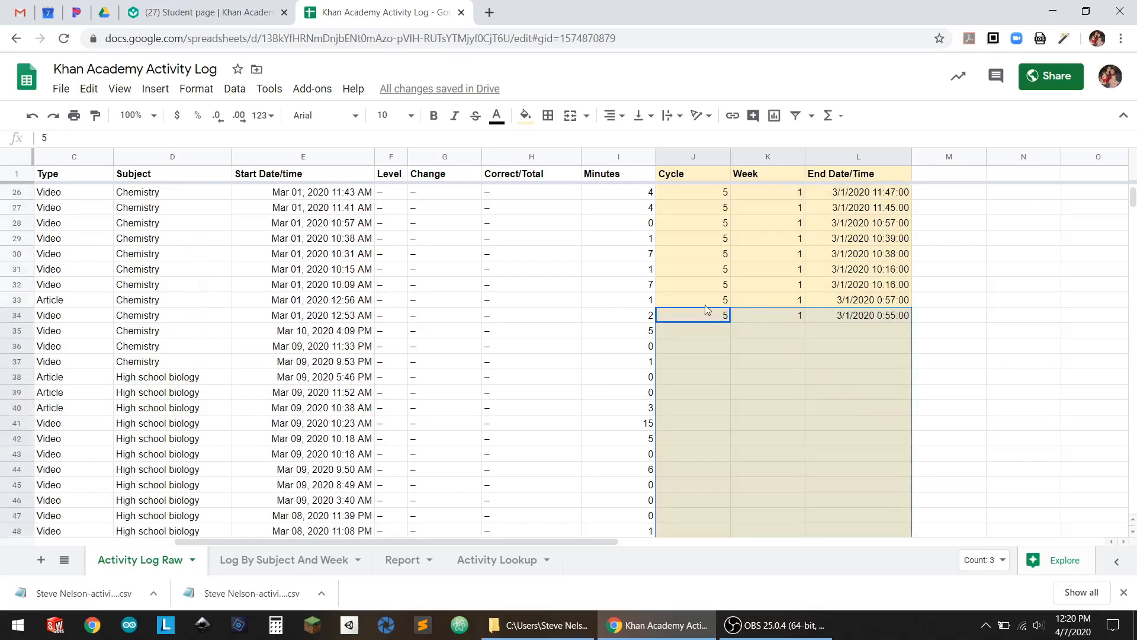
scroll(822, 464, down, 3)
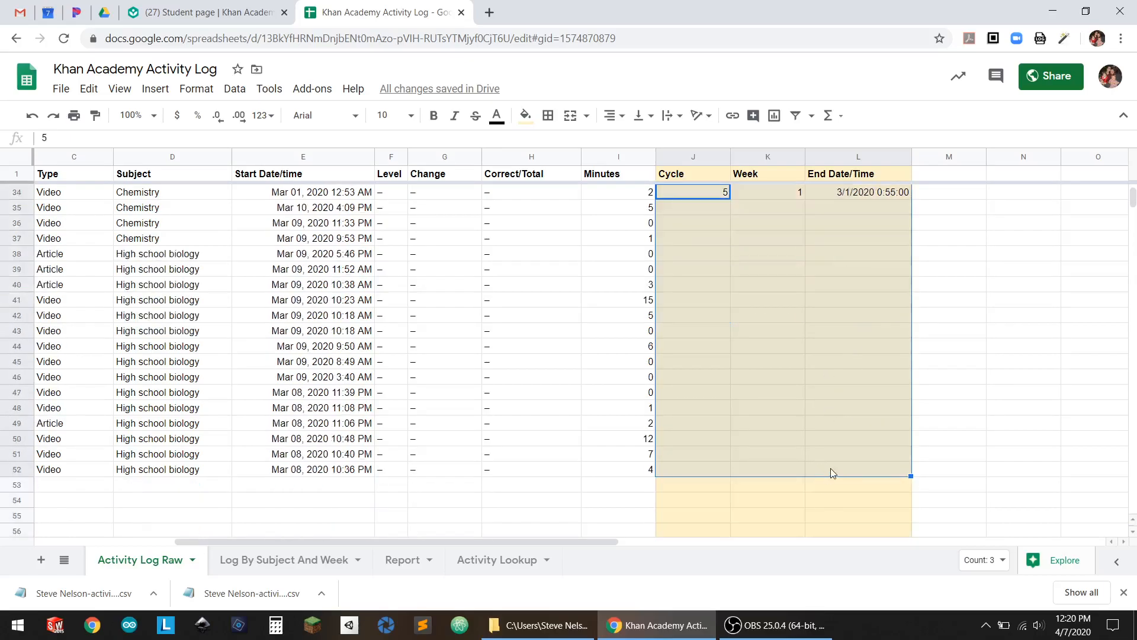
key(ctrl+d)
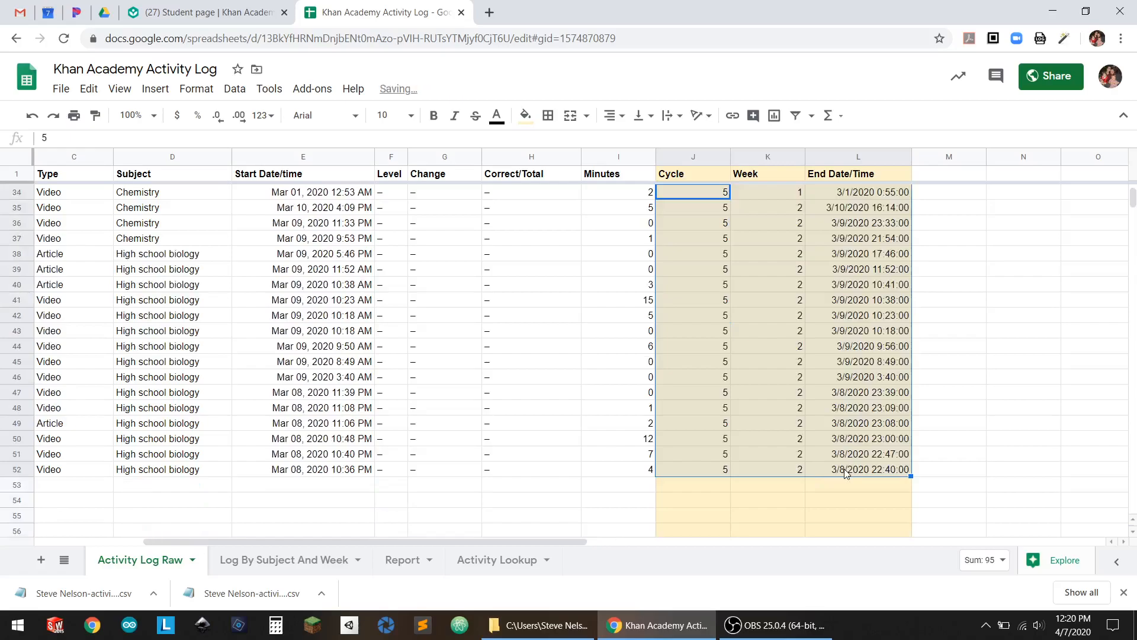
Check the Week formulas in the newly filled rows, such as K40 and K35, against their start dates
scroll(844, 473, up, 3)
click(769, 407)
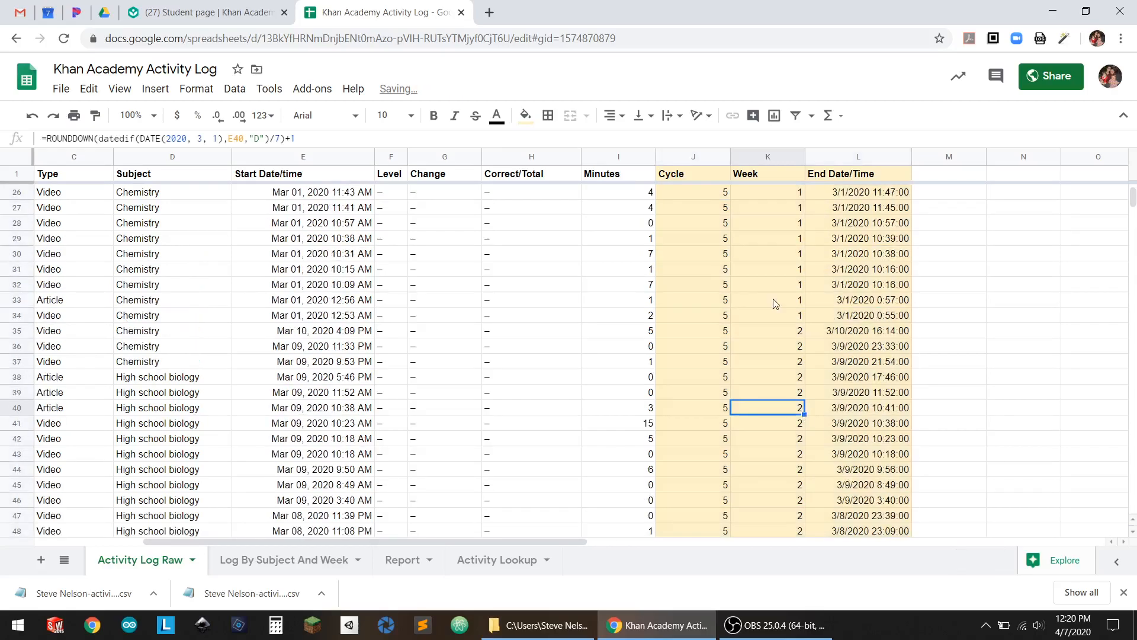
click(768, 334)
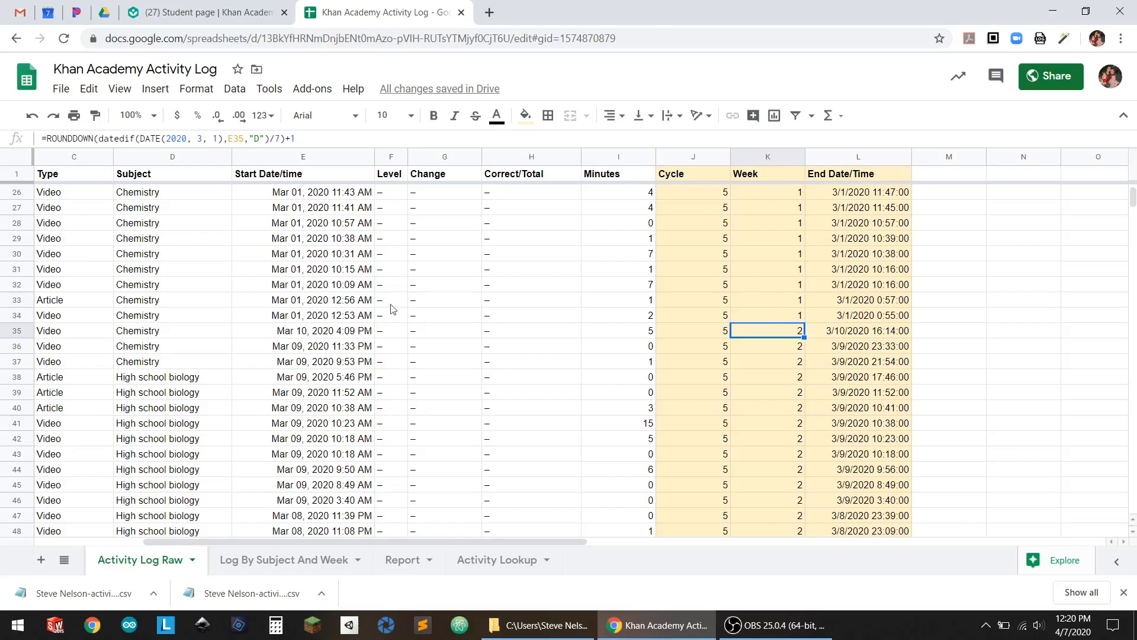
drag(411, 543, 294, 547)
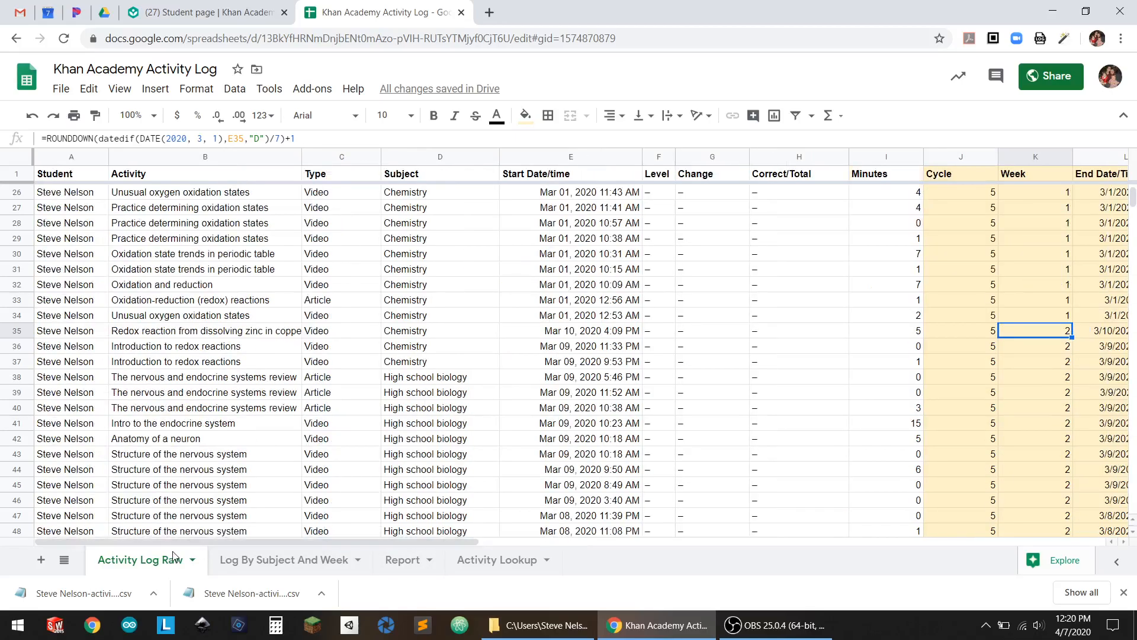
Examine the Log By Subject And Week summary and its query, comparing it with the raw activity log and the Report sheet
click(254, 564)
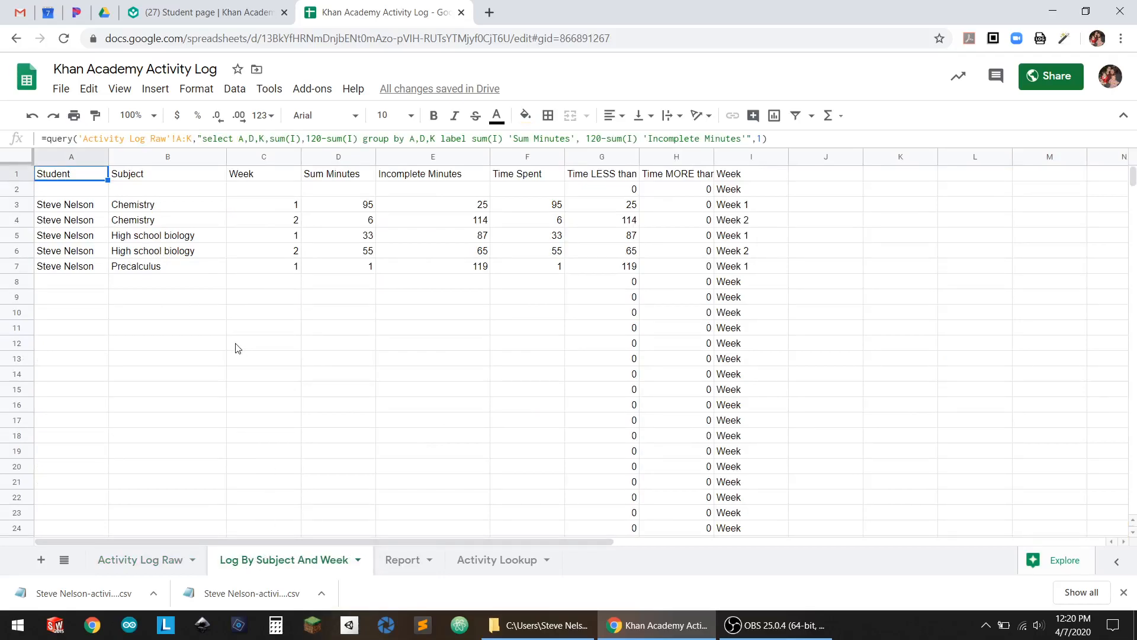
click(135, 565)
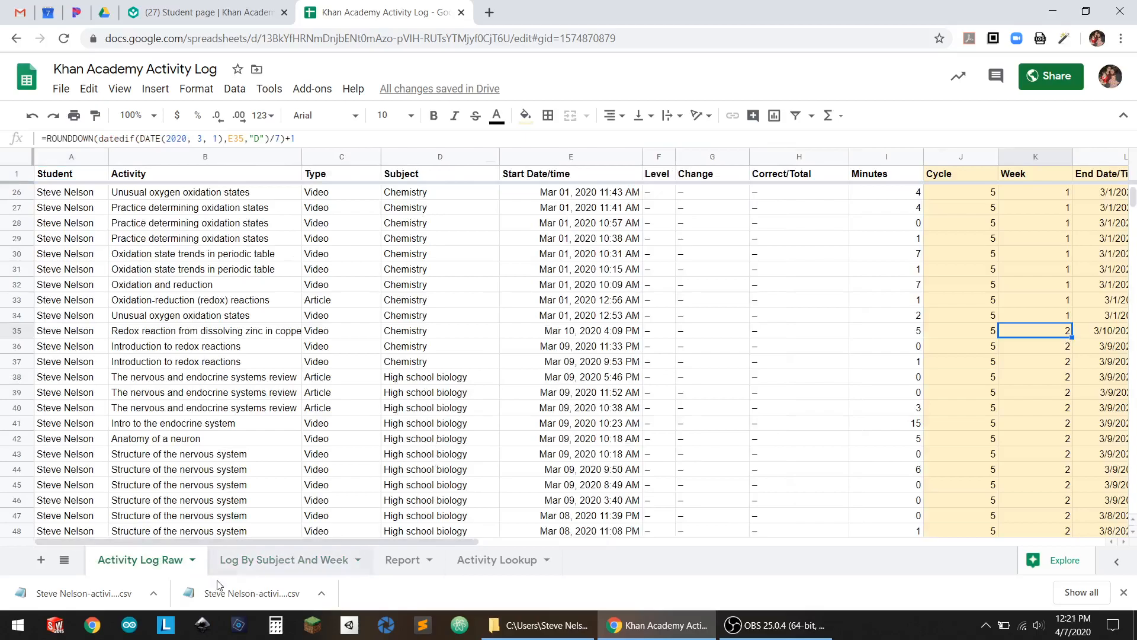
click(256, 564)
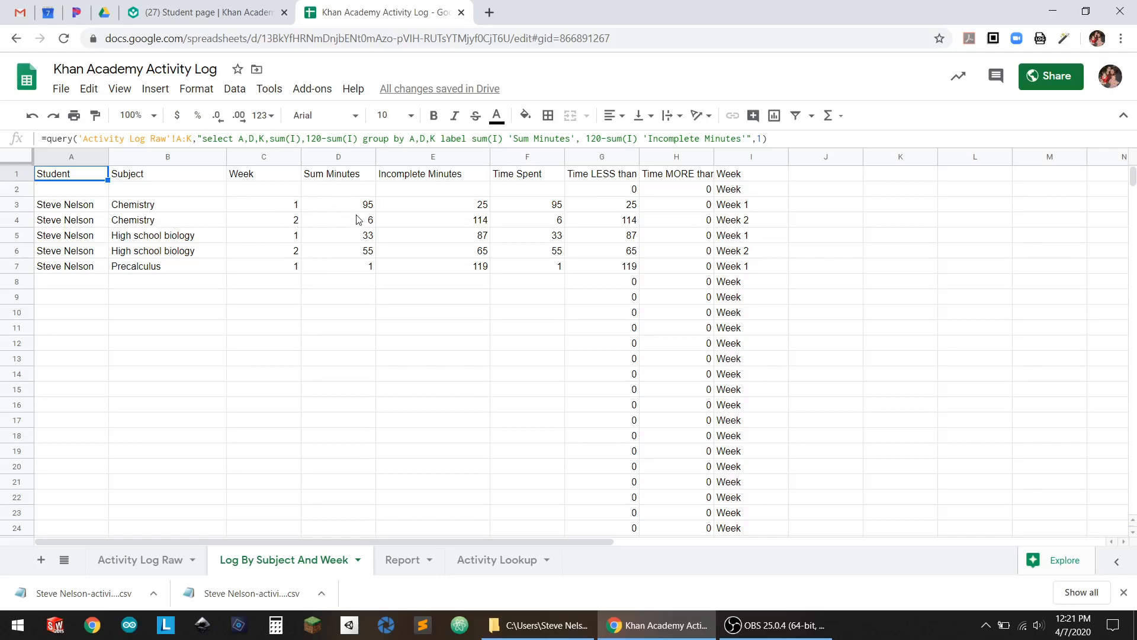
click(395, 559)
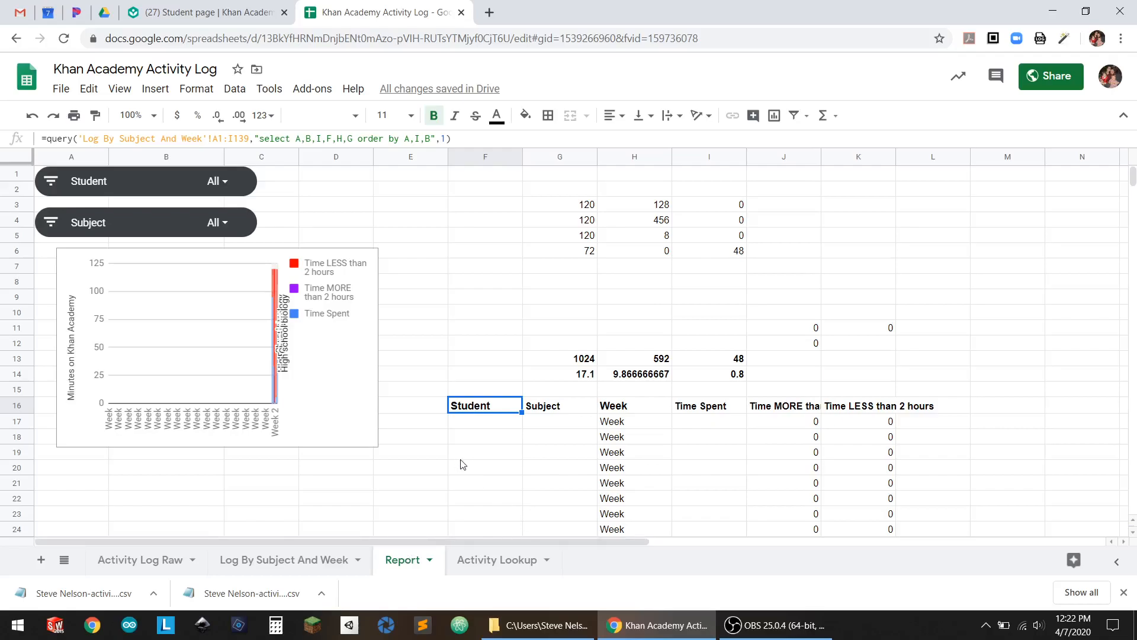
click(284, 561)
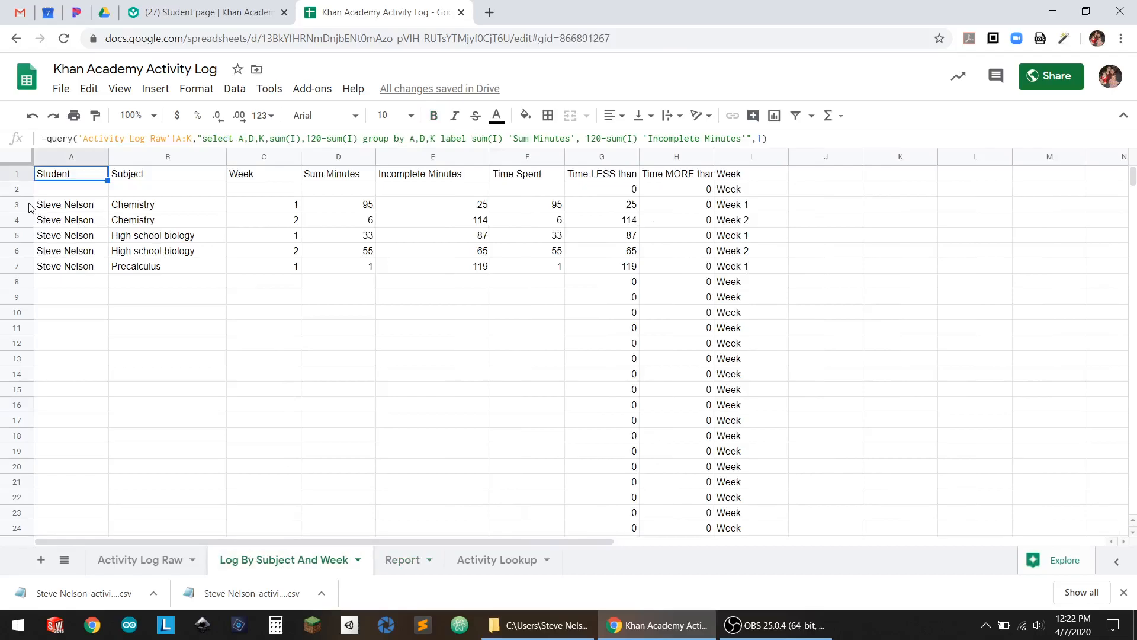
click(401, 560)
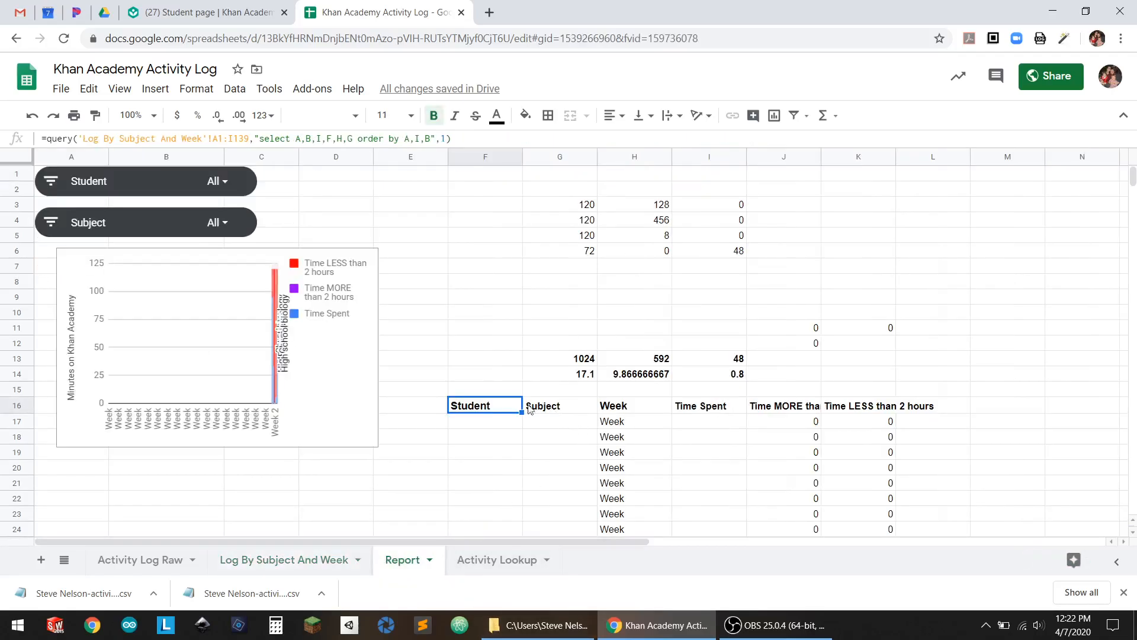
On the Report sheet, shorten the source range of the query in F16 to A1:I7 of Log By Subject And Week
click(251, 140)
key(BackSpace)
key(BackSpace)
key(BackSpace)
text(7)
key(Return)
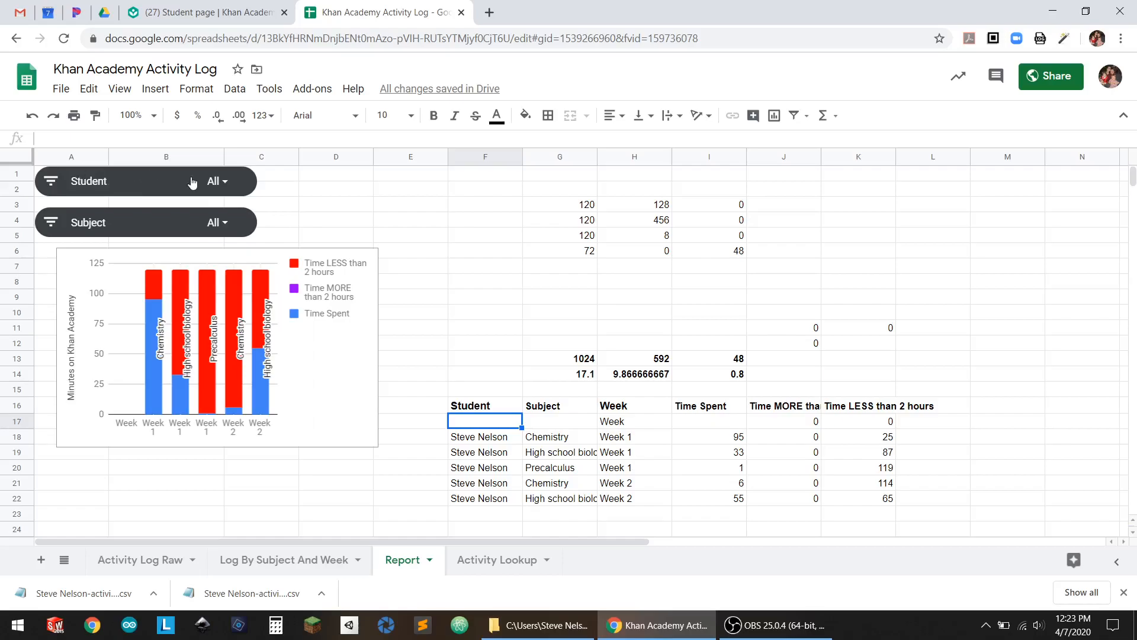
Exclude the blank entries with the report's Student slicer and restore them
click(217, 182)
click(64, 299)
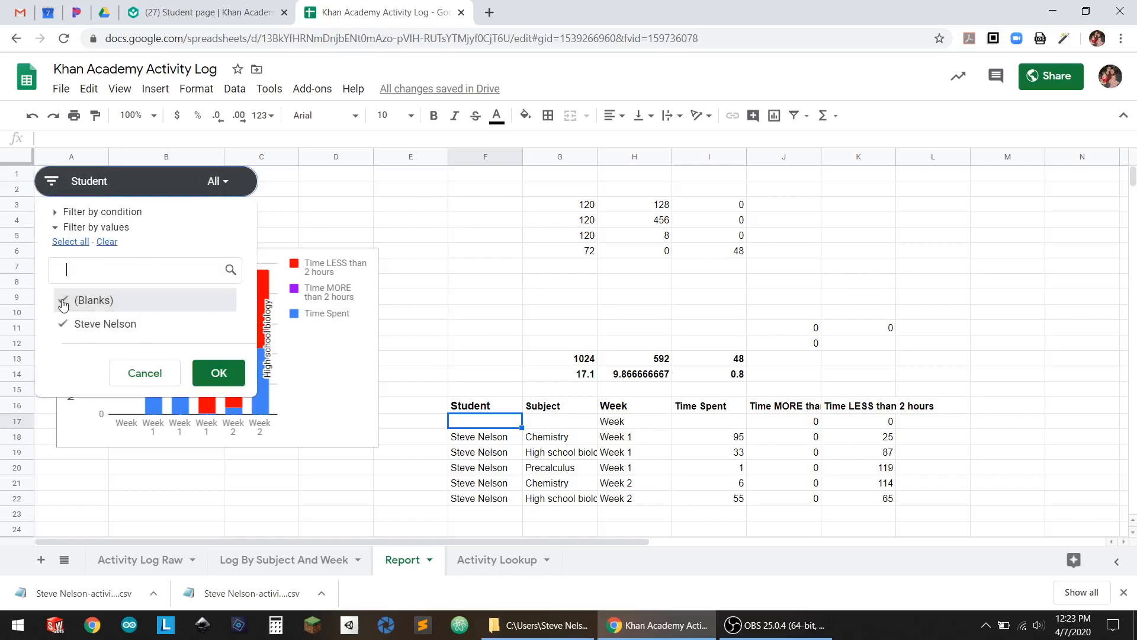
click(220, 376)
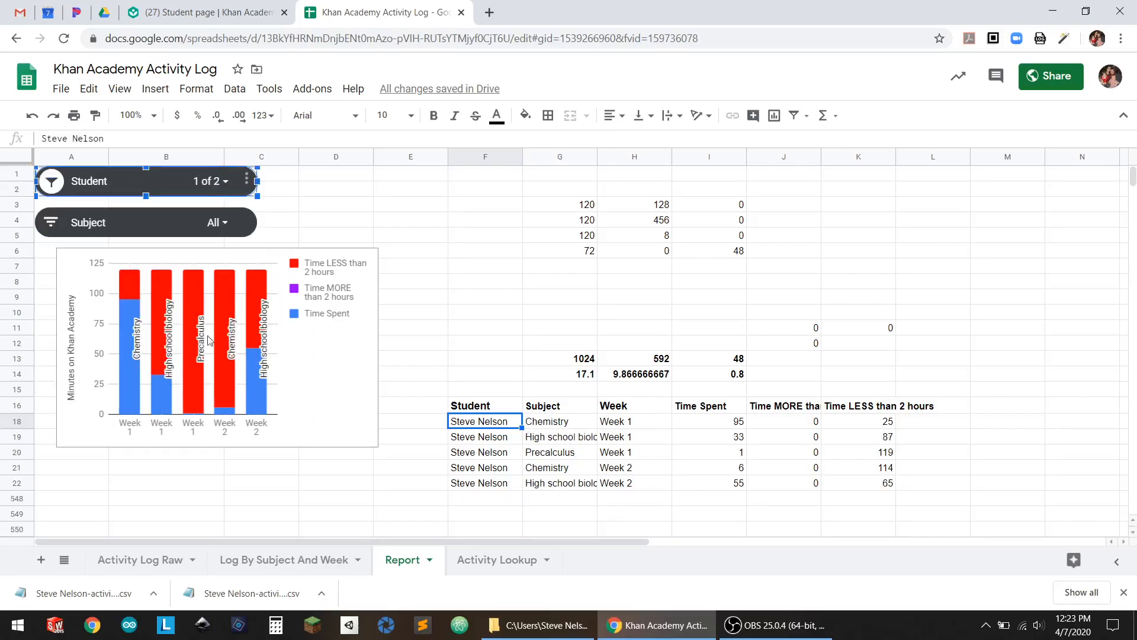
click(217, 181)
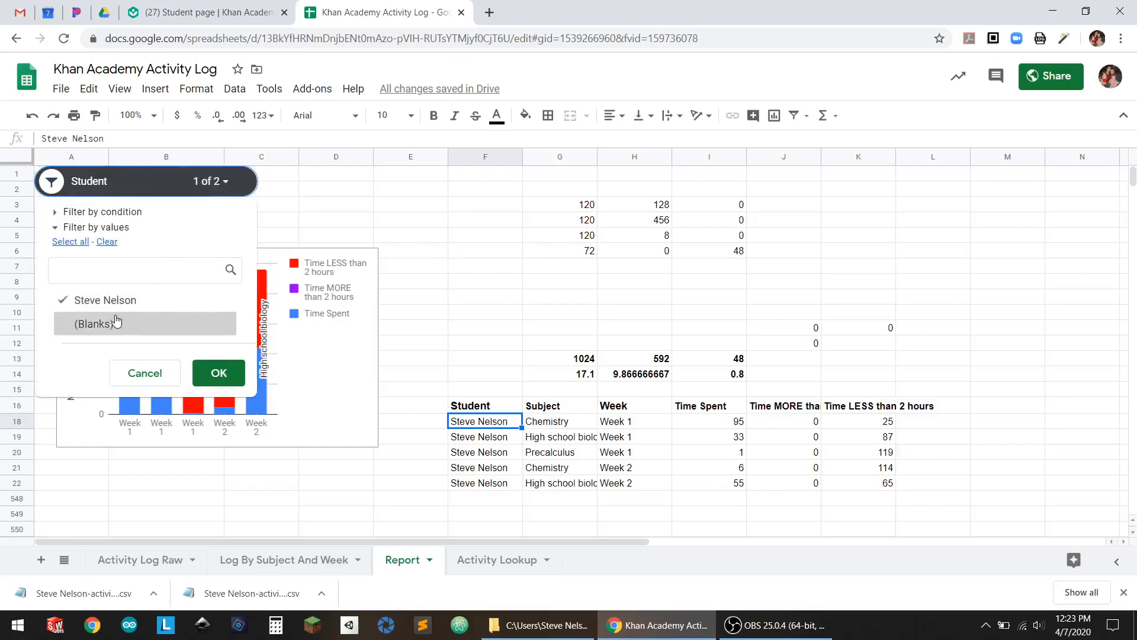
click(145, 372)
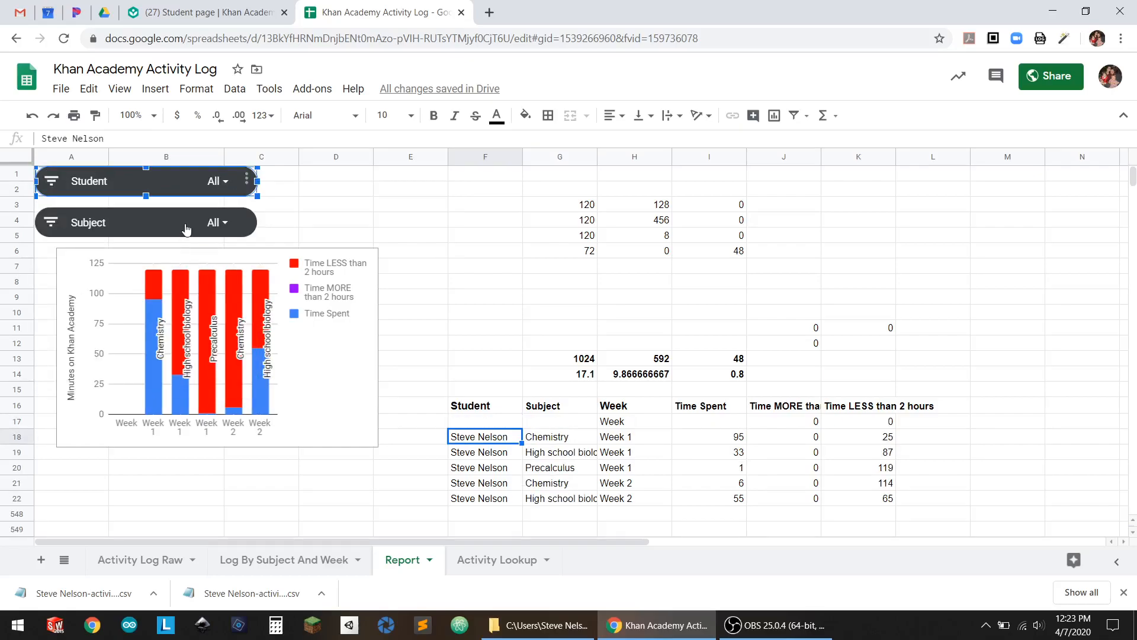
Set the report's Student slicer to leave out the blank entries
click(214, 181)
click(77, 300)
click(218, 373)
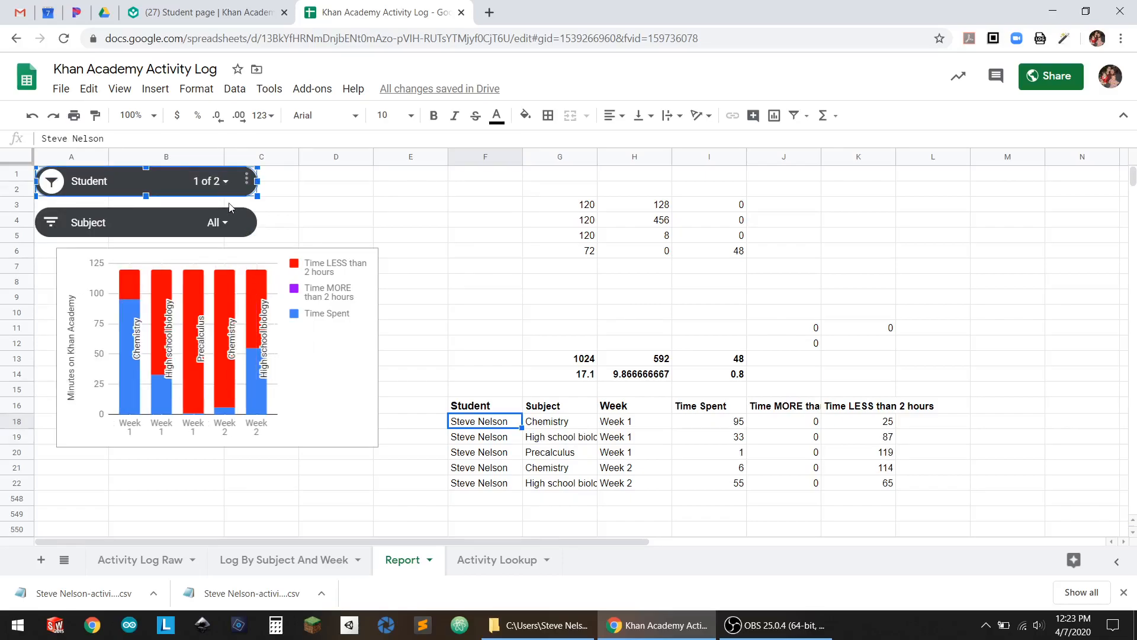
Filter the report's Subject slicer to Chemistry only, leaving out High school biology and Precalculus
click(218, 222)
click(73, 368)
click(65, 388)
click(230, 449)
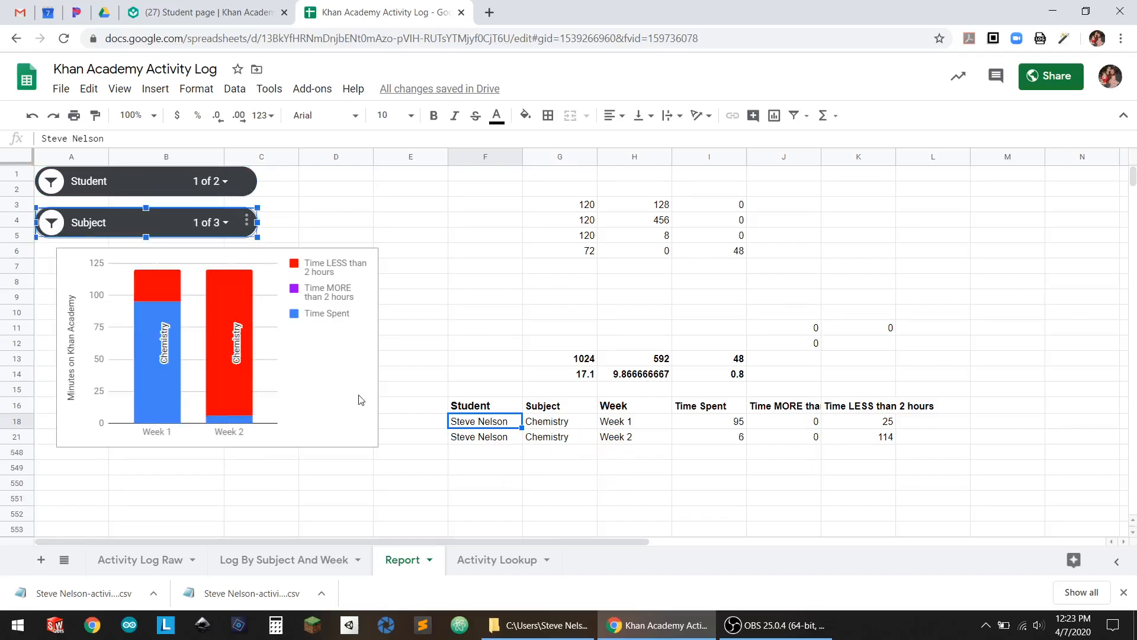